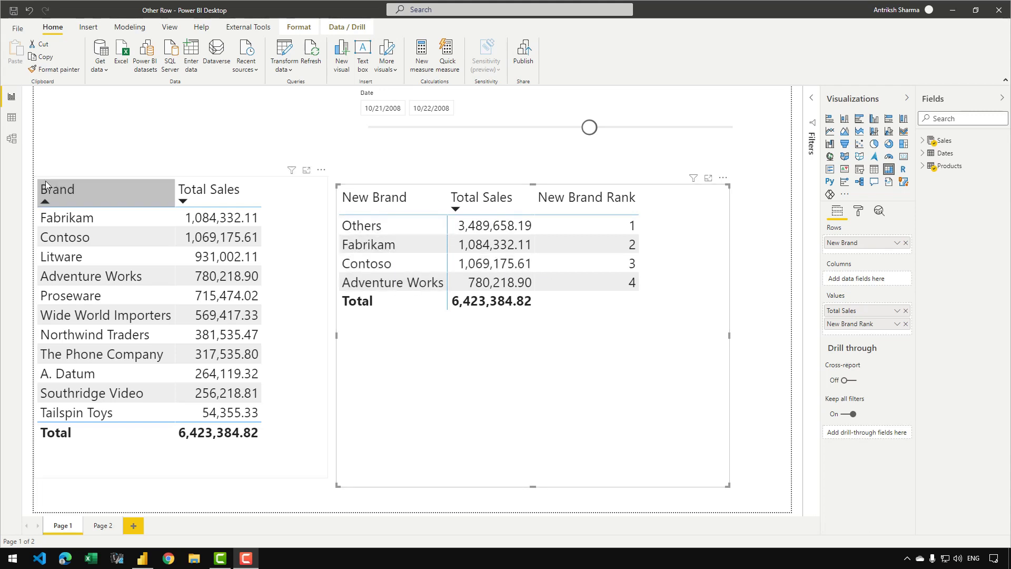
Review the Products, Sales and Dates tables in Model view, then go back to the report page.
click(11, 138)
click(106, 149)
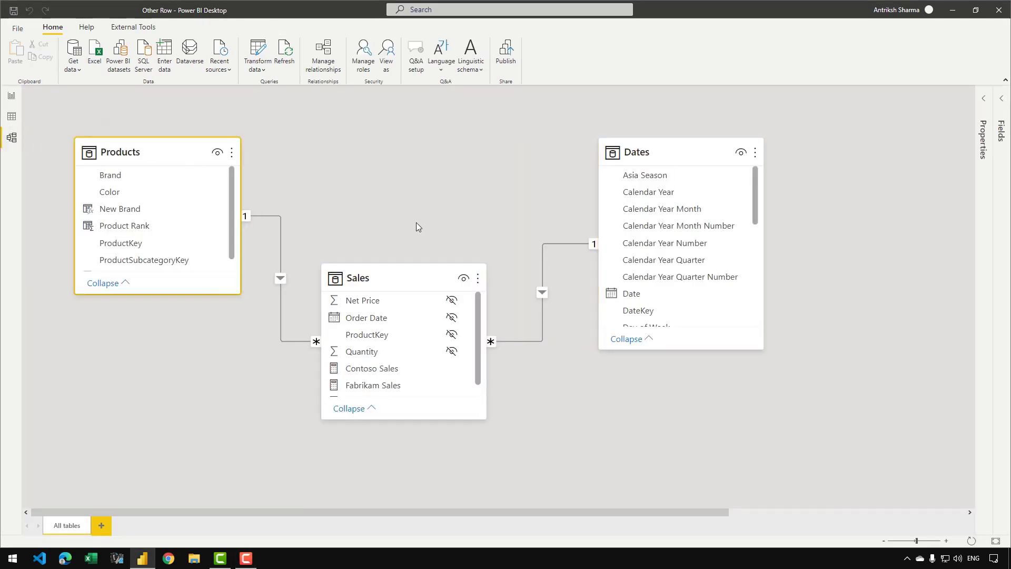
click(379, 272)
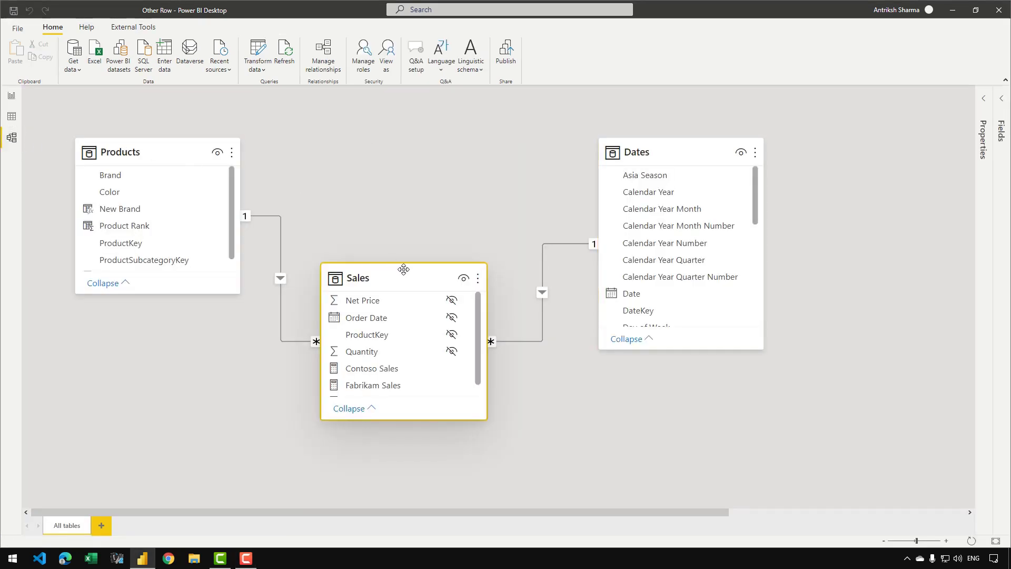
click(668, 153)
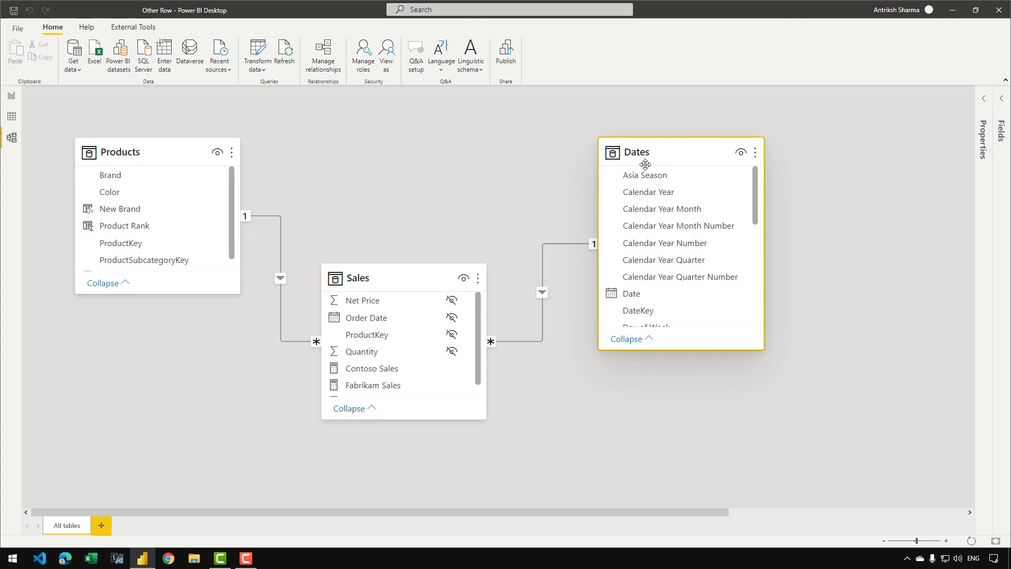
click(15, 98)
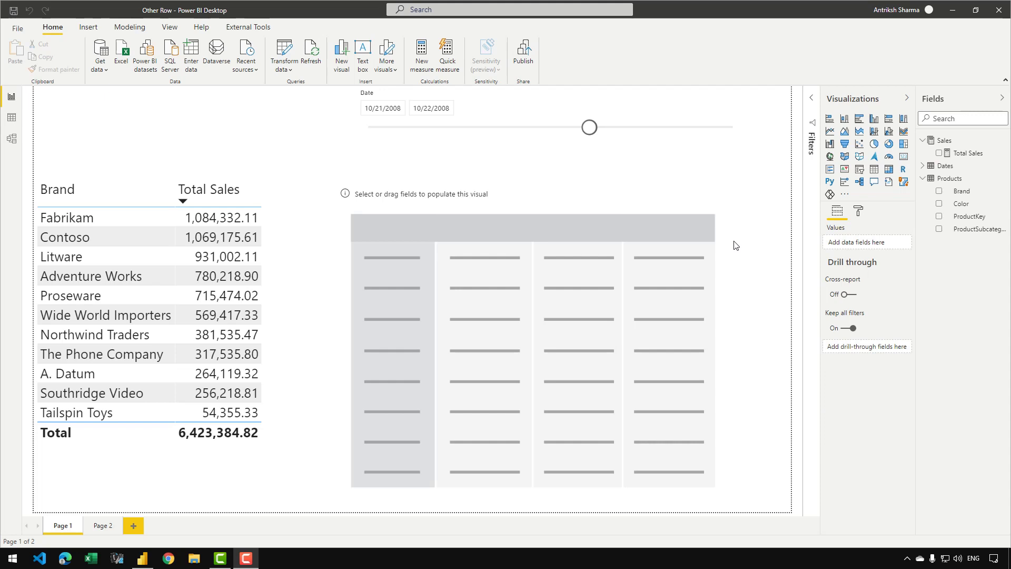
In the Products table, create Product Rank = RANKX(ALL(Products[Brand]), [Total Sales], , DESC).
click(11, 117)
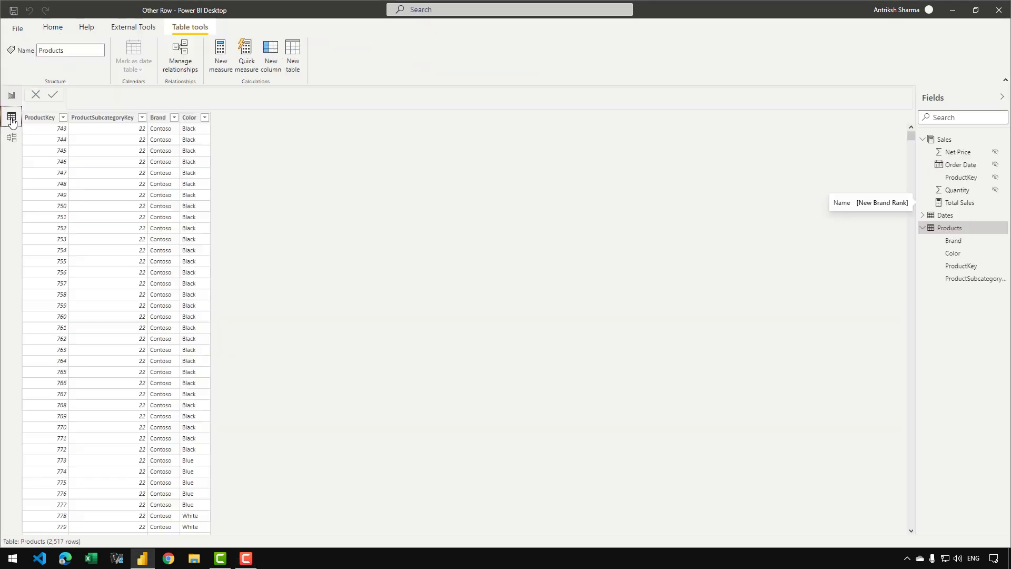
click(270, 71)
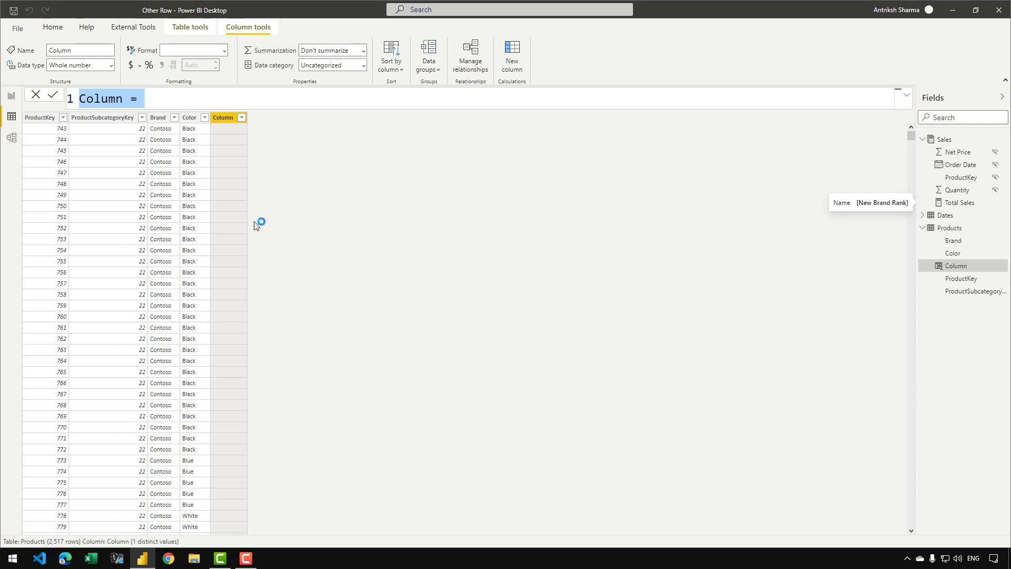
text(Product )
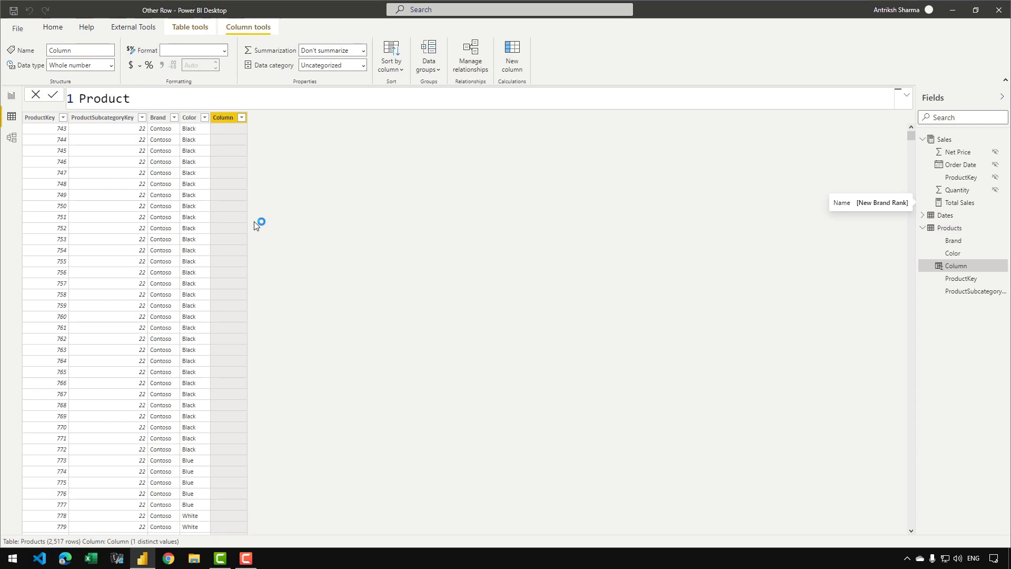
text(Rank =)
key(shift+Return)
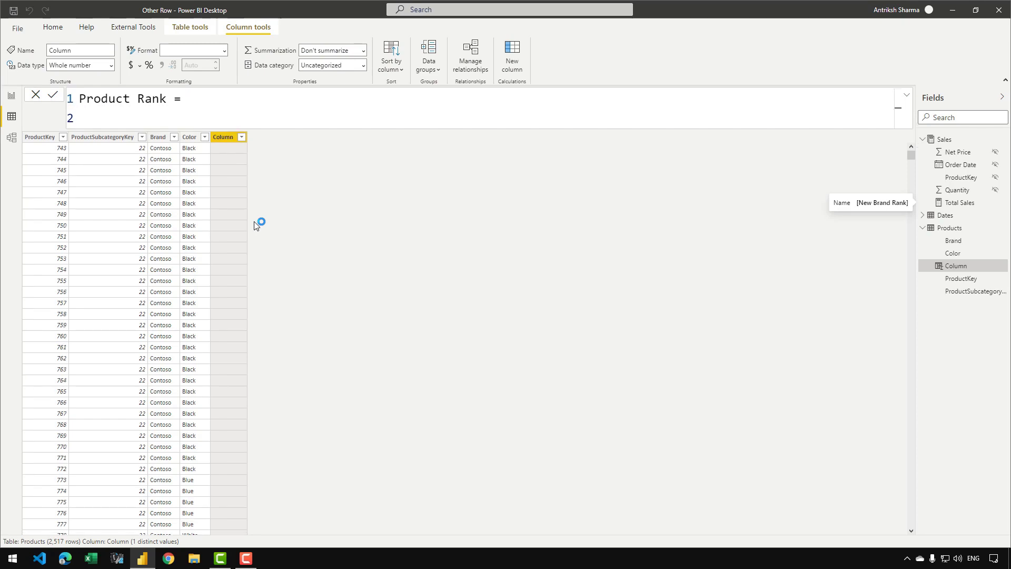
text(RANKX ()
key(shift+Return)
text(AL)
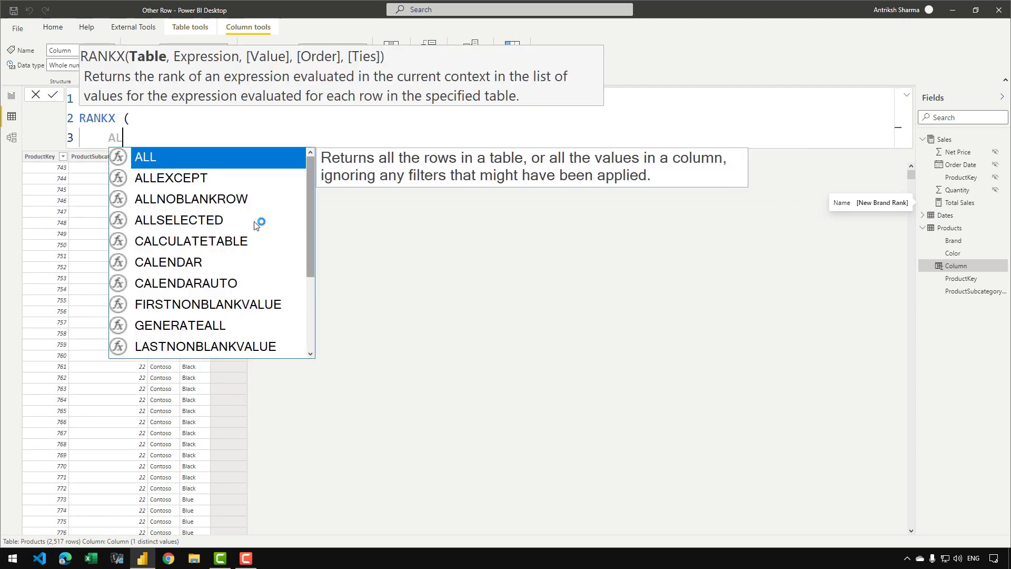
text(L ( Products[Brand])
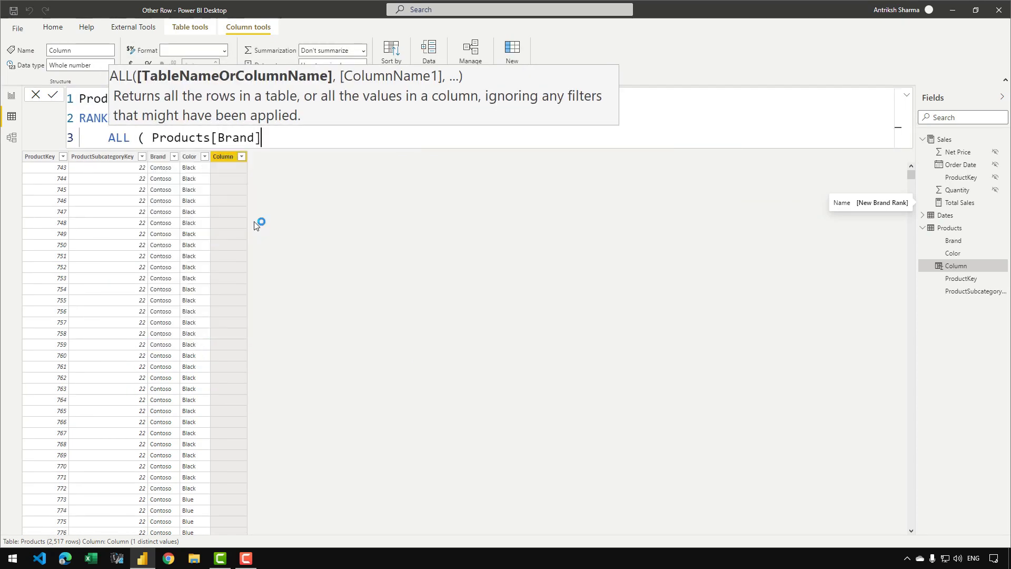
text( ),)
key(shift+Return)
text([TOTA)
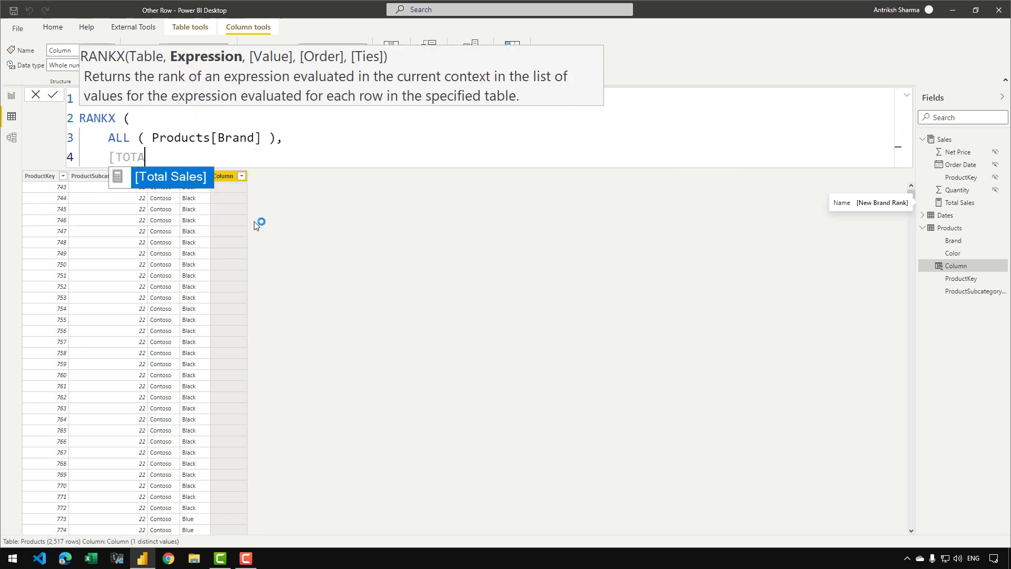
key(Tab)
text(,)
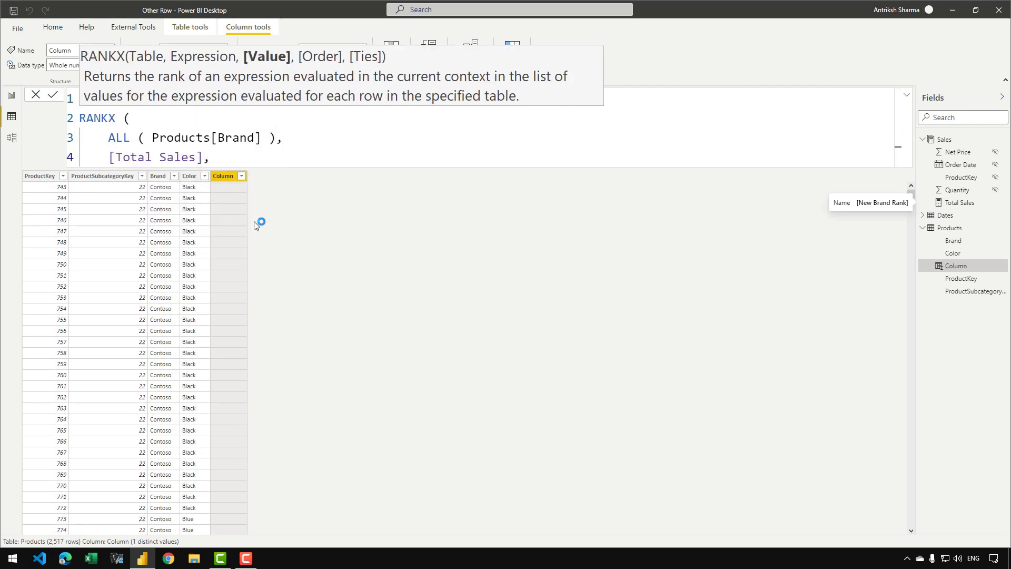
text( ,)
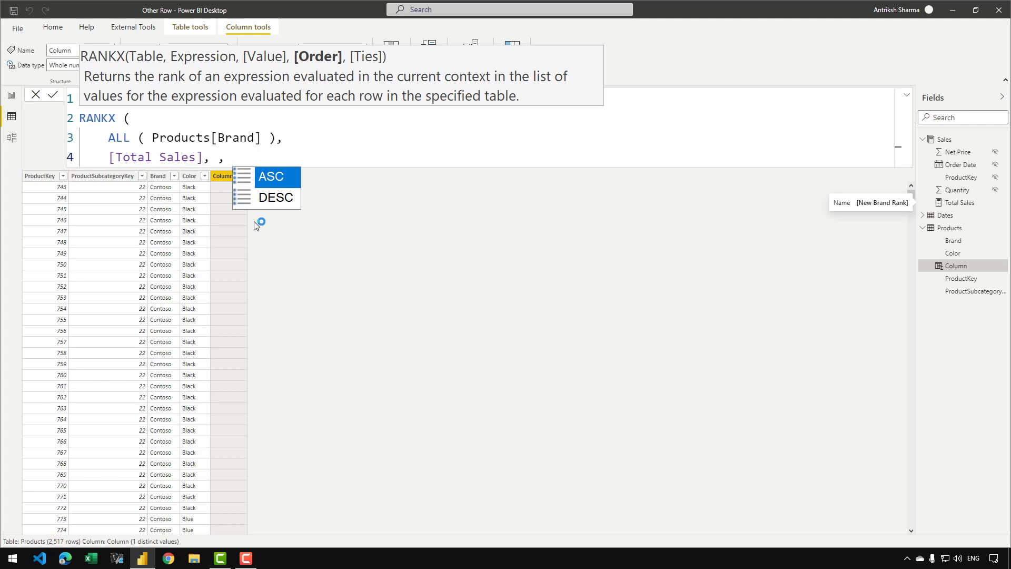
text( DESC)
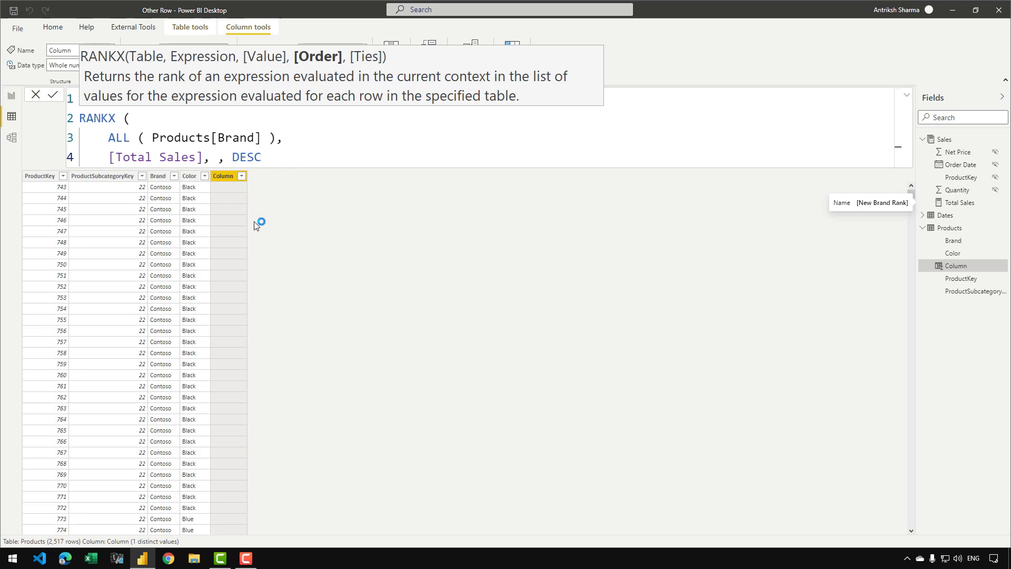
key(shift+Return)
text())
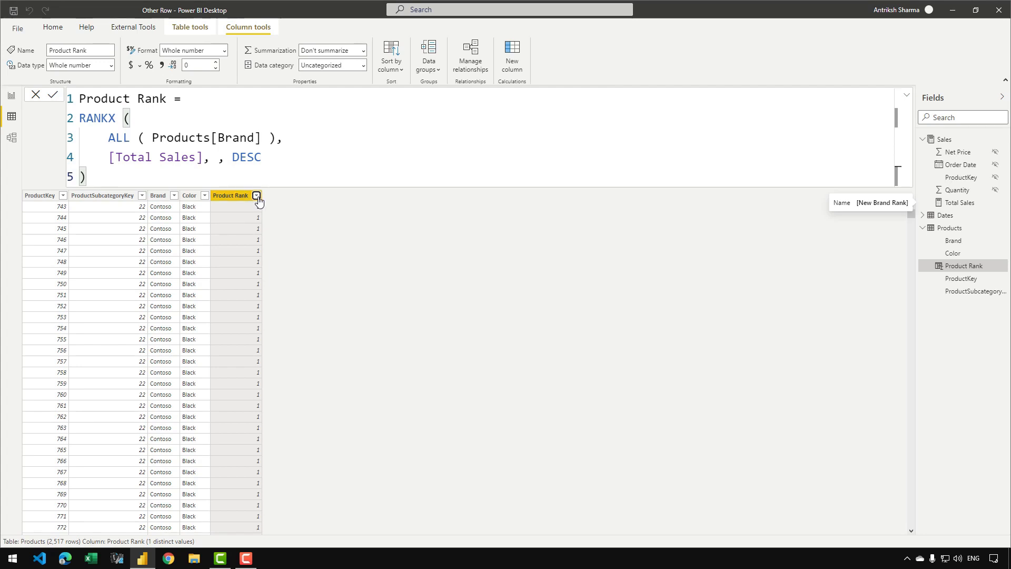
click(256, 195)
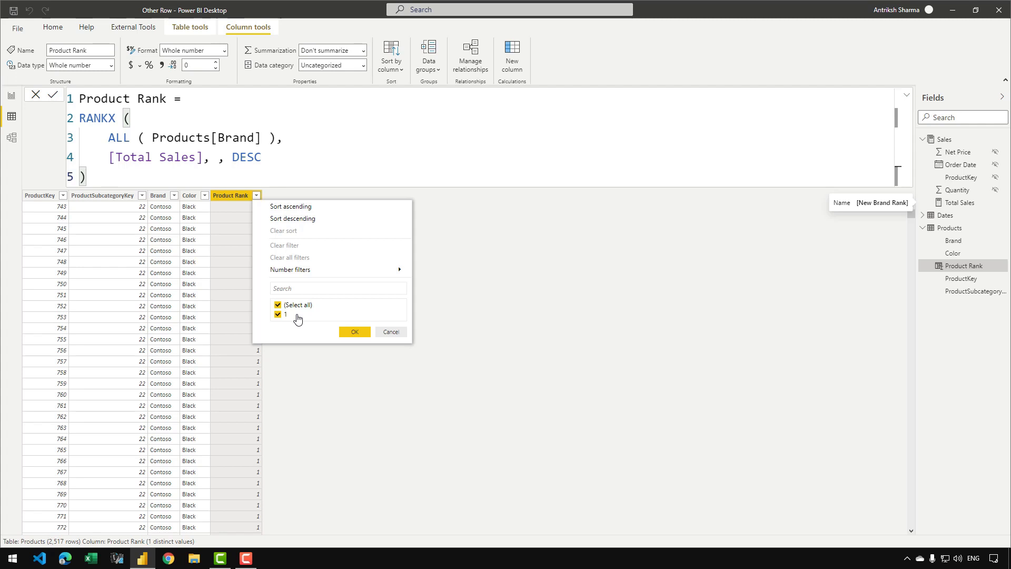
click(228, 204)
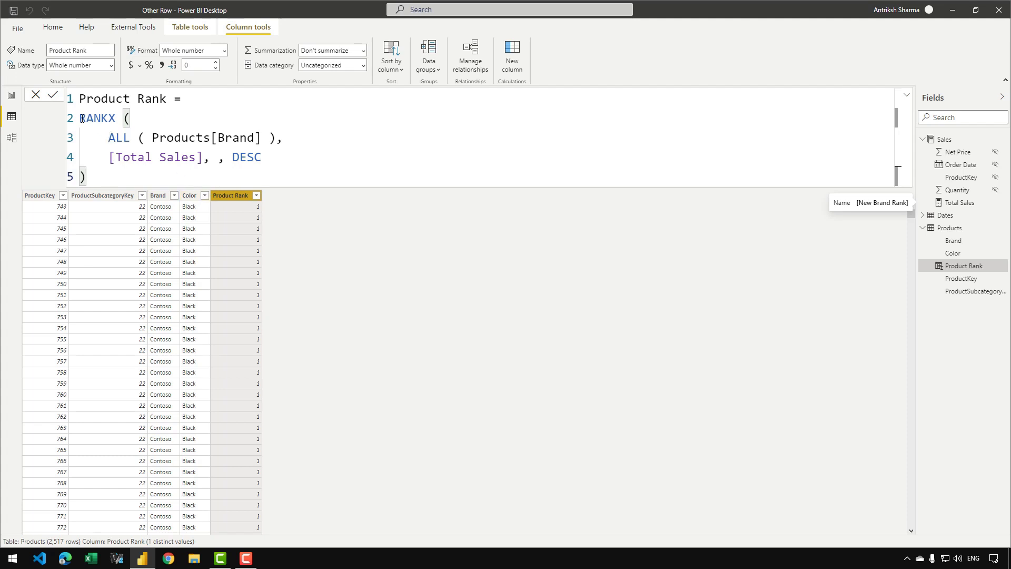
drag(82, 118, 97, 173)
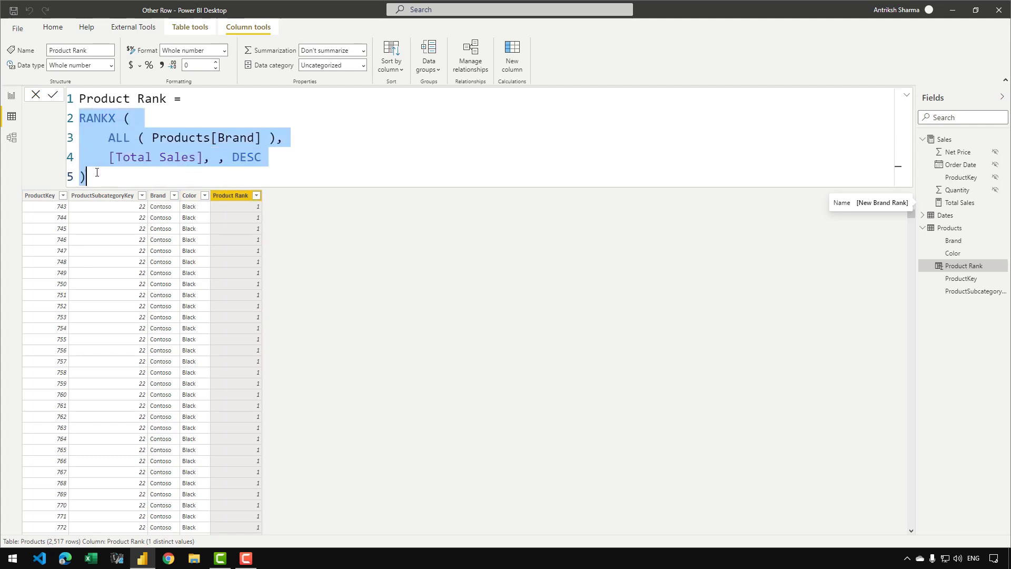
click(97, 173)
drag(108, 137, 278, 139)
click(277, 139)
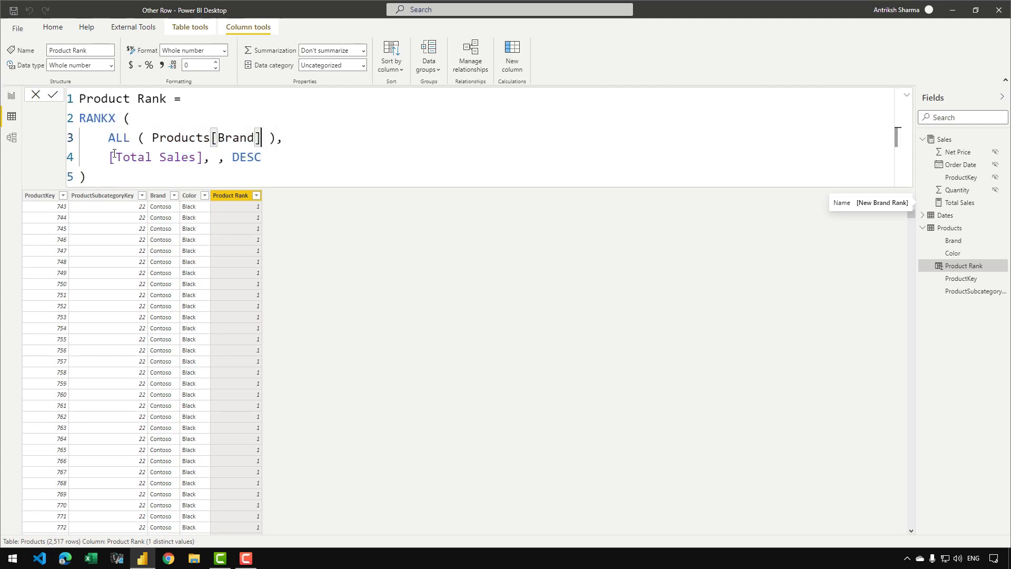
drag(108, 156, 204, 157)
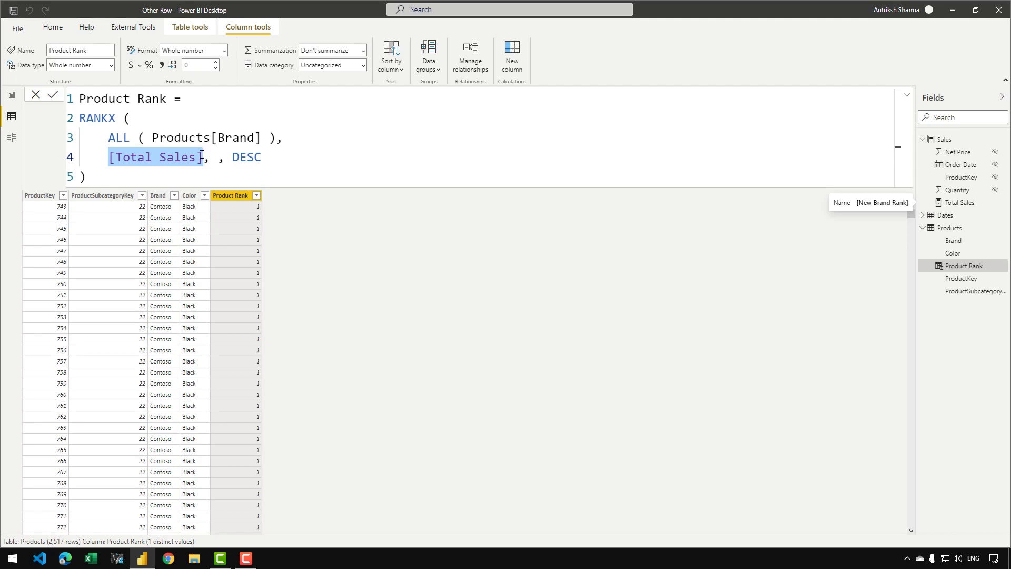
key(Right)
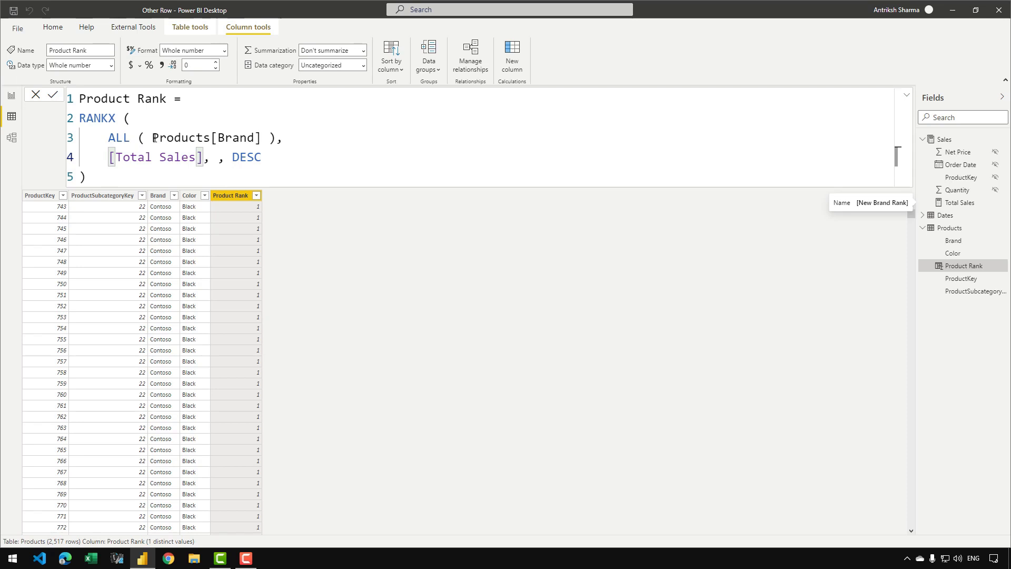
drag(153, 137, 262, 141)
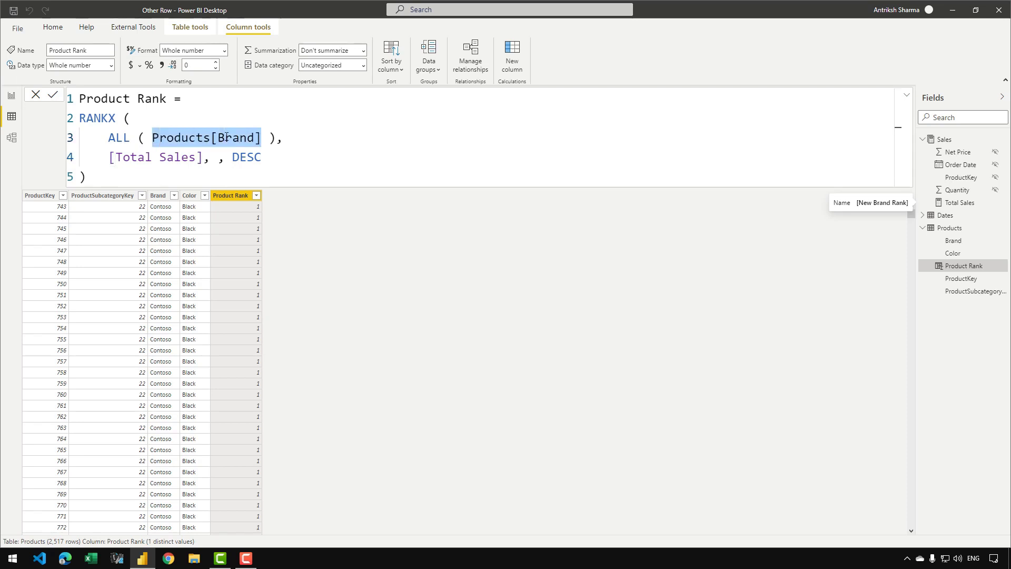
click(240, 137)
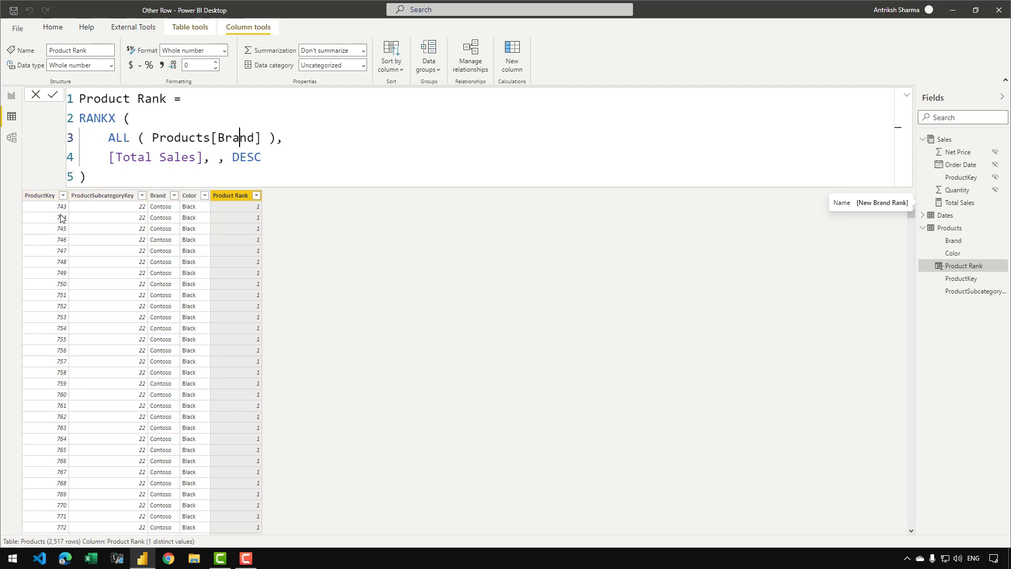
click(209, 169)
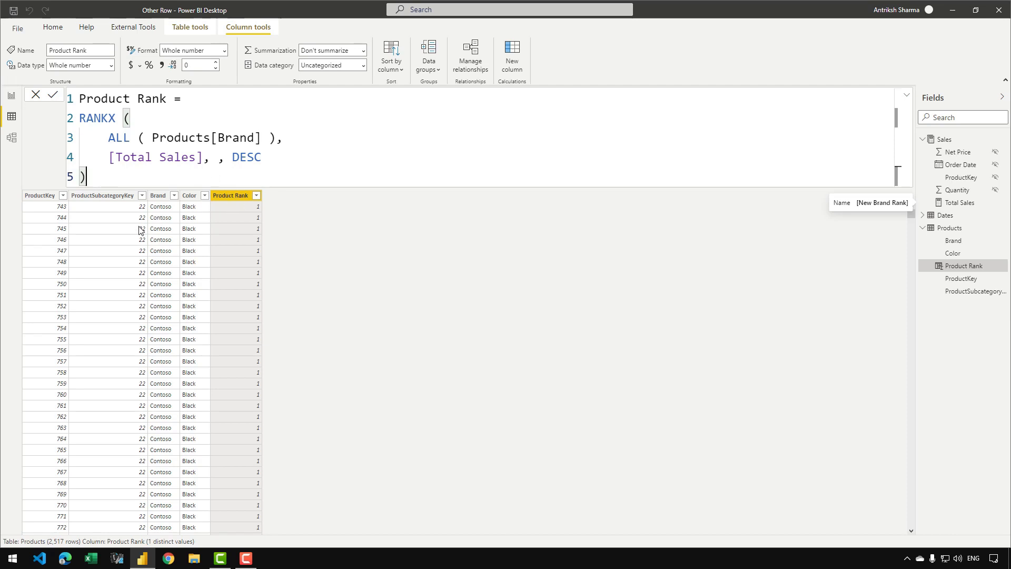
click(109, 138)
drag(109, 138, 276, 139)
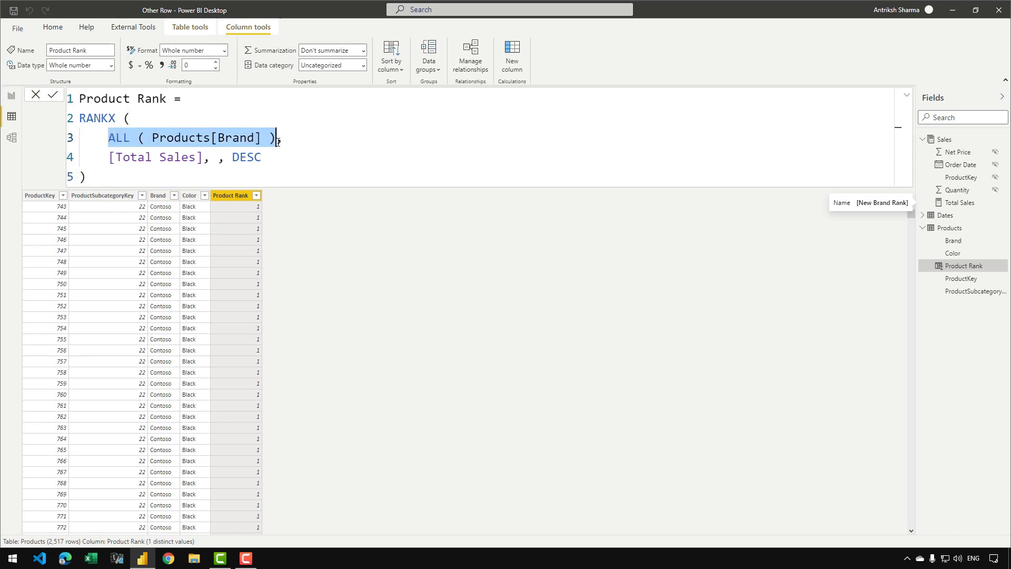
click(239, 157)
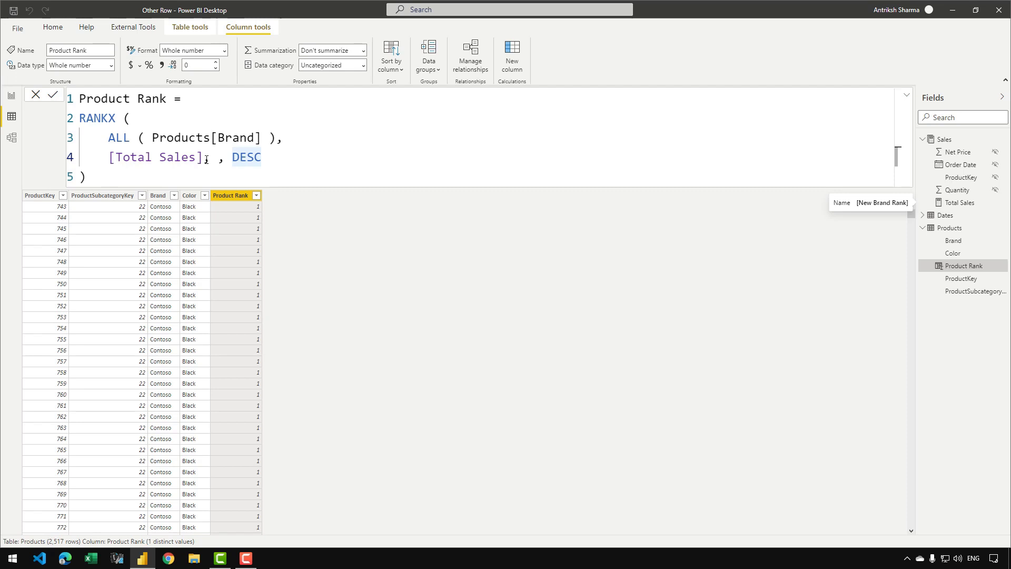
click(111, 160)
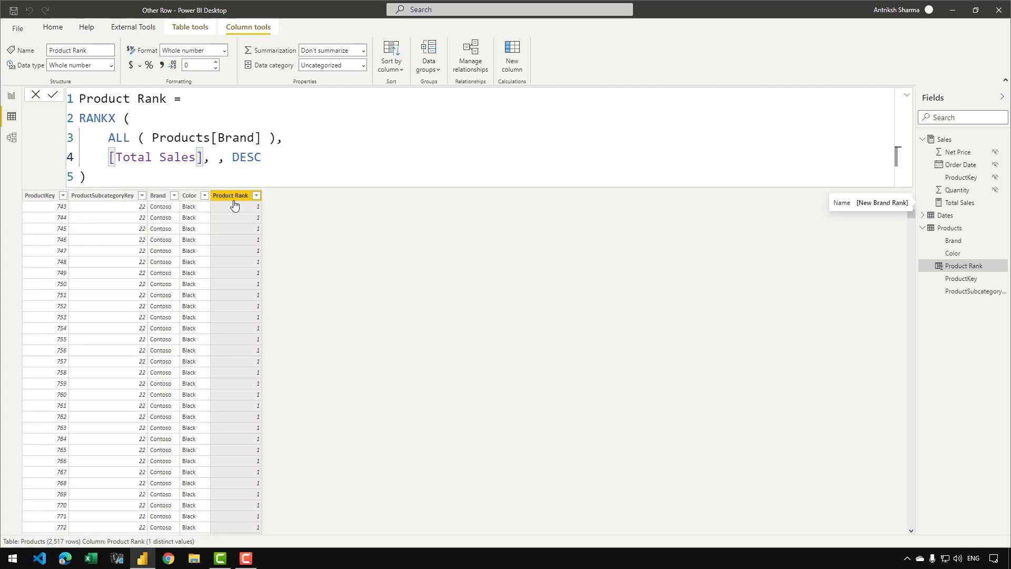
Wrap Total Sales in CALCULATE with ALLEXCEPT(Products, Products[Brand]) in the Product Rank formula.
text(CA)
key(Tab)
text(()
key(ctrl+Right)
key(ctrl+Right)
key(ctrl+Right)
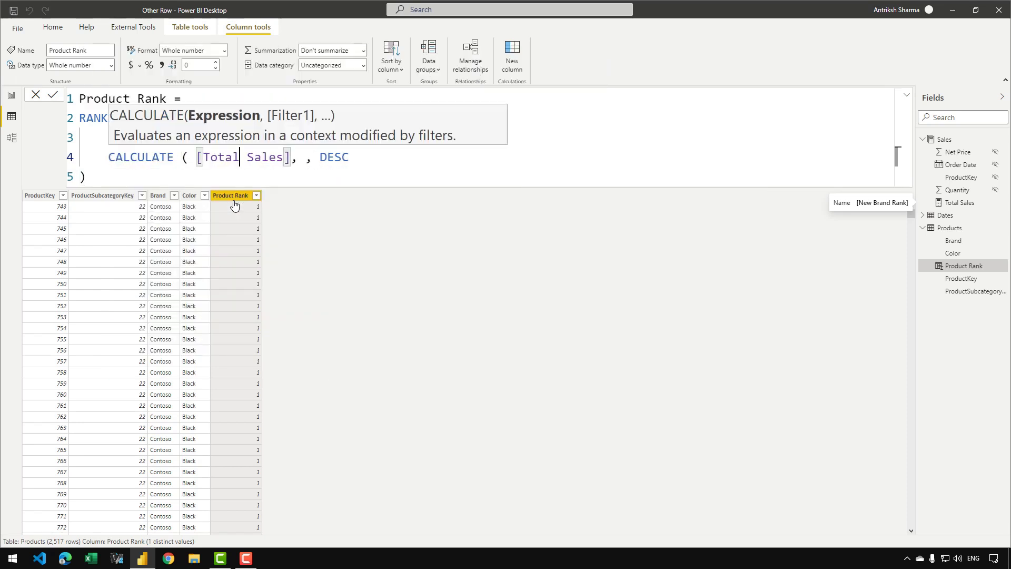
text(ALLE)
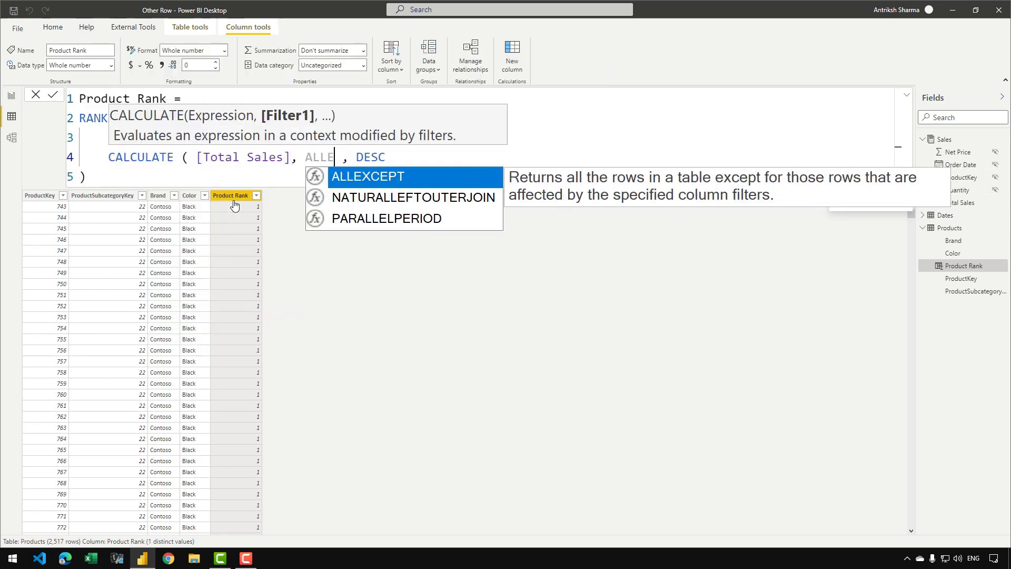
key(Tab)
text(()
key(BackSpace)
text(( Pr)
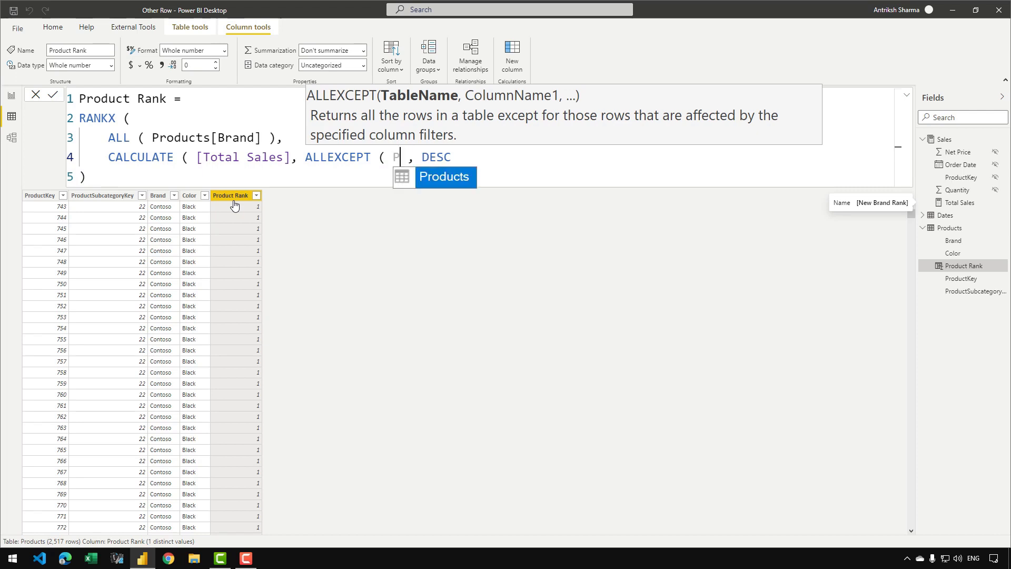
key(Tab)
text(,)
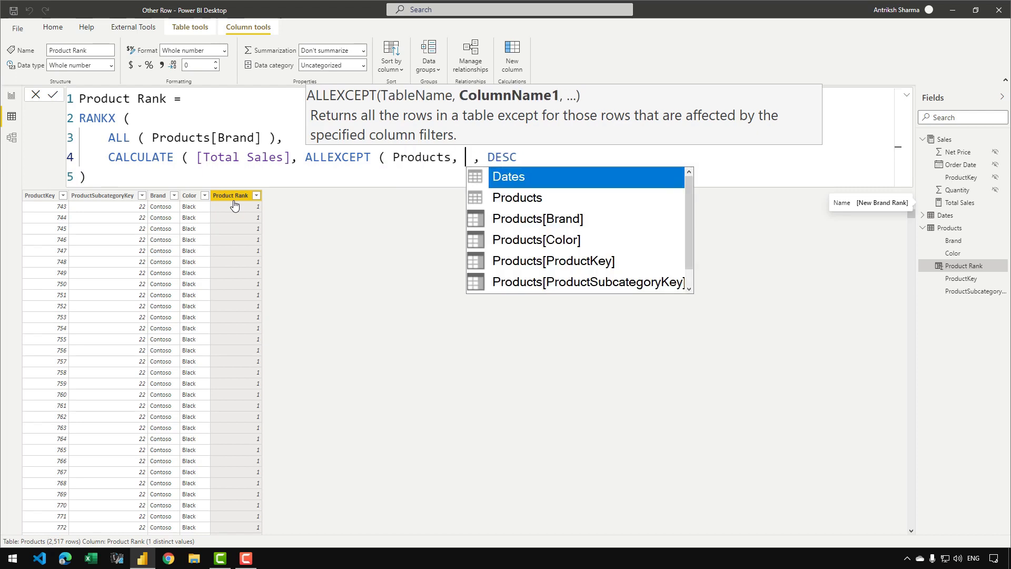
key(Down)
key(Down)
key(Tab)
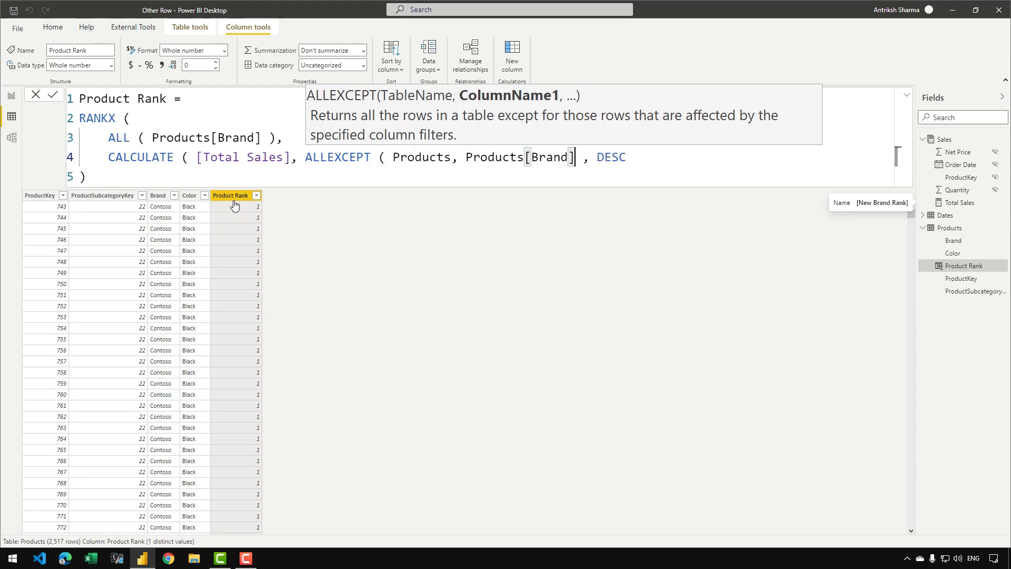
text() ))
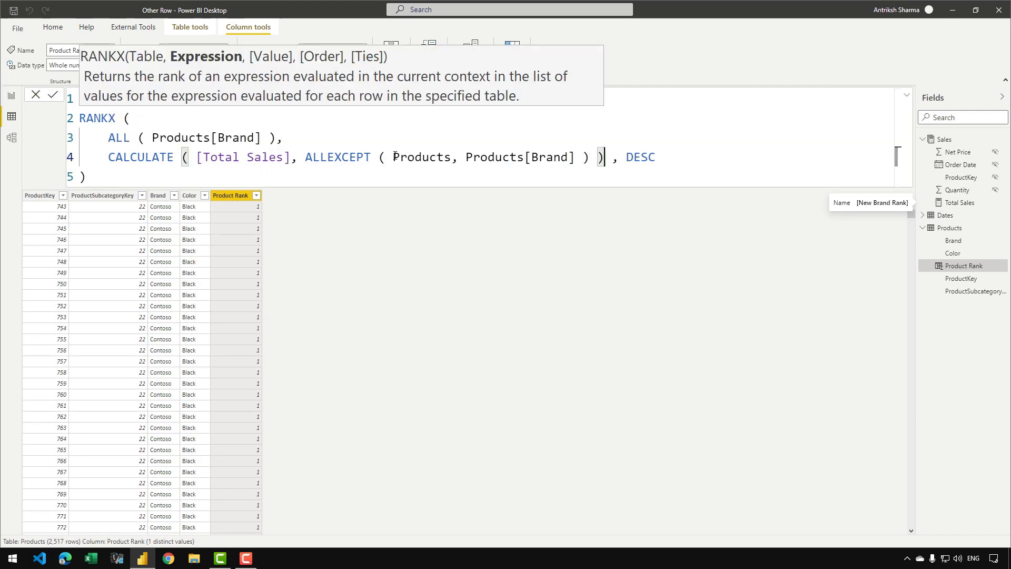
Add an empty Value argument before DESC and commit the Product Rank formula.
drag(394, 157, 578, 158)
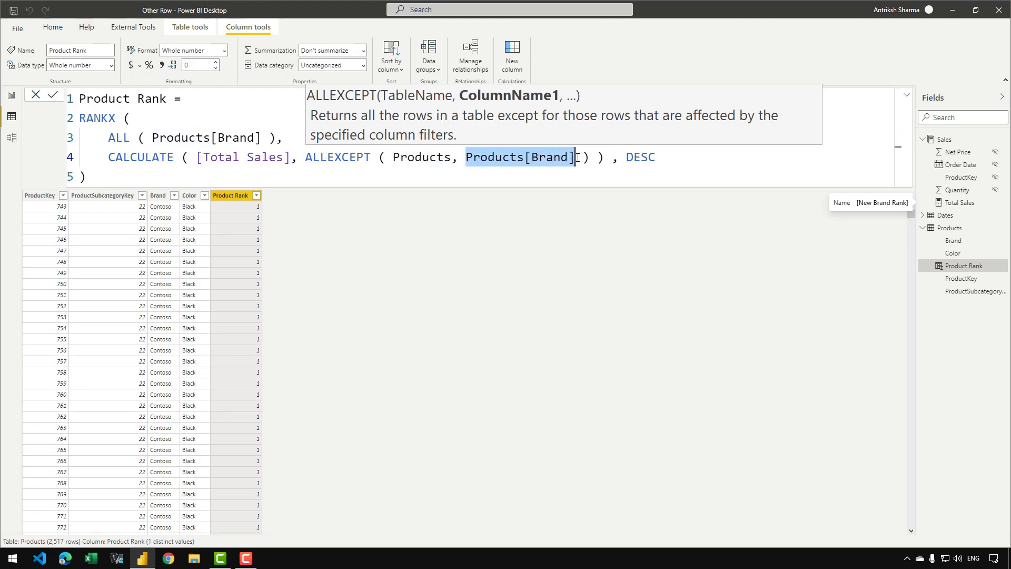
click(325, 174)
click(57, 96)
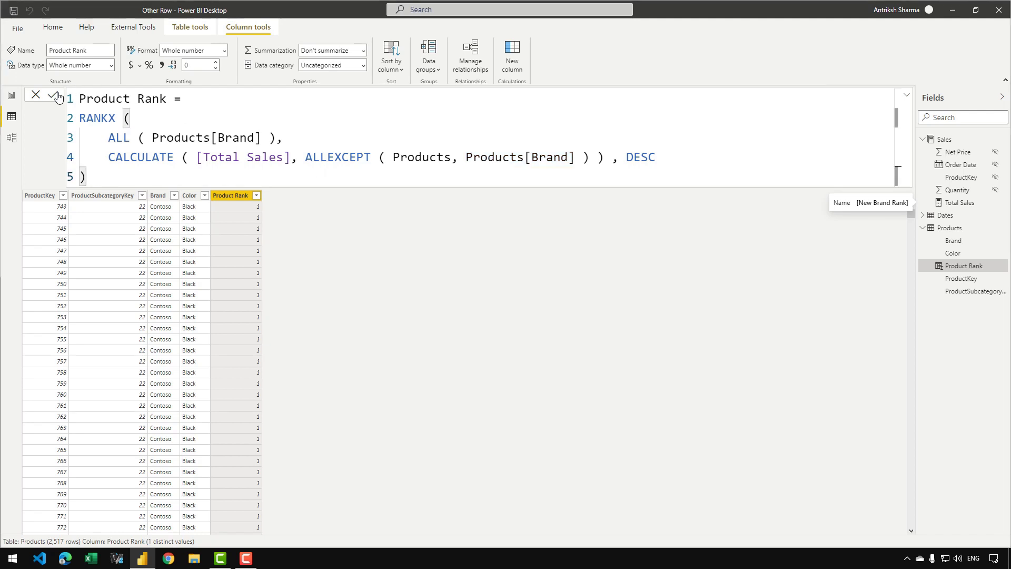
click(604, 158)
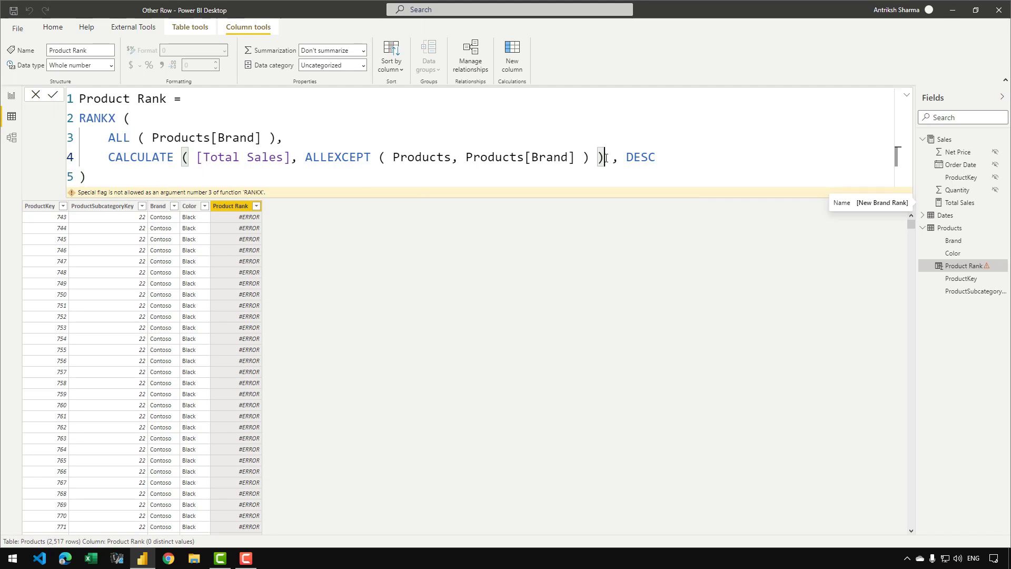
text(,)
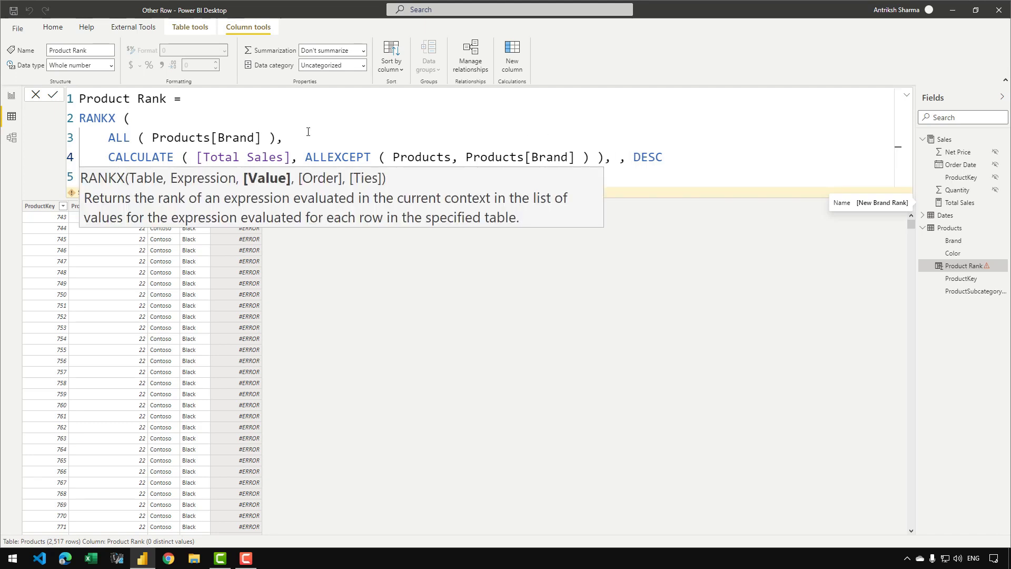
key(Return)
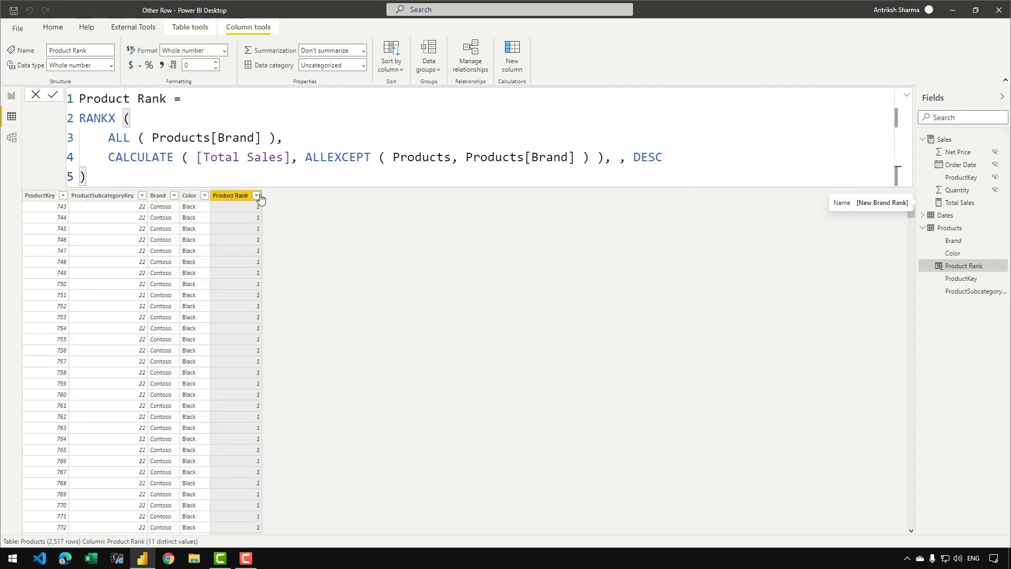
Check that Product Rank shows values 1 through 11, then add a new column to Products.
click(256, 196)
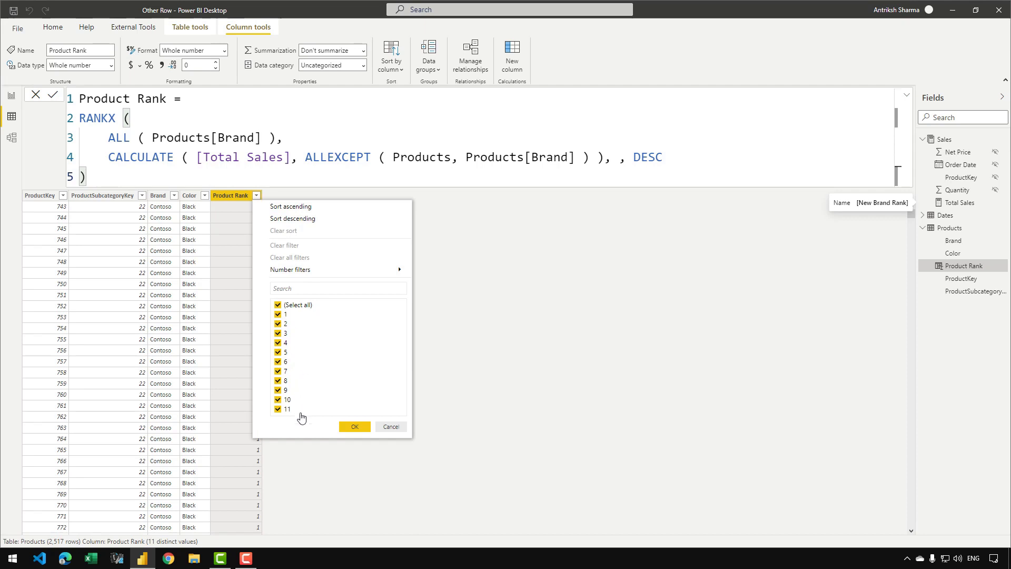
click(301, 186)
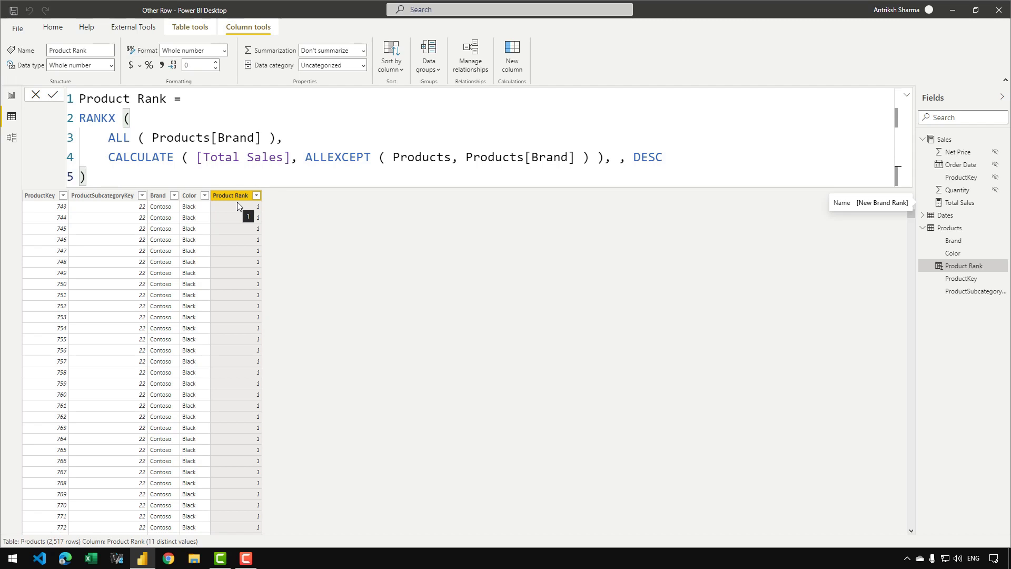
click(511, 59)
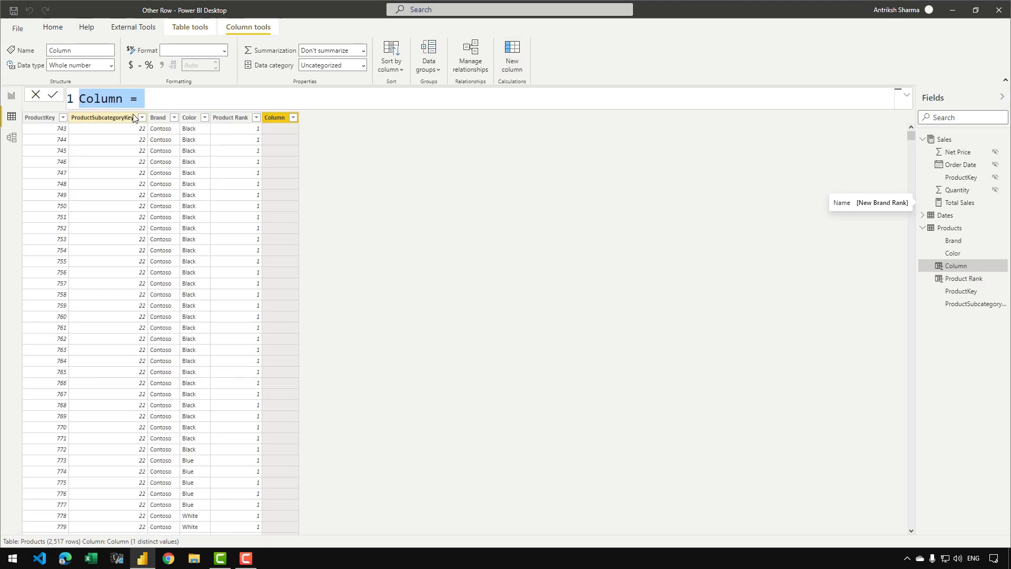
Start the New Brand formula with an IF testing Products[Product Rank].
text(New )
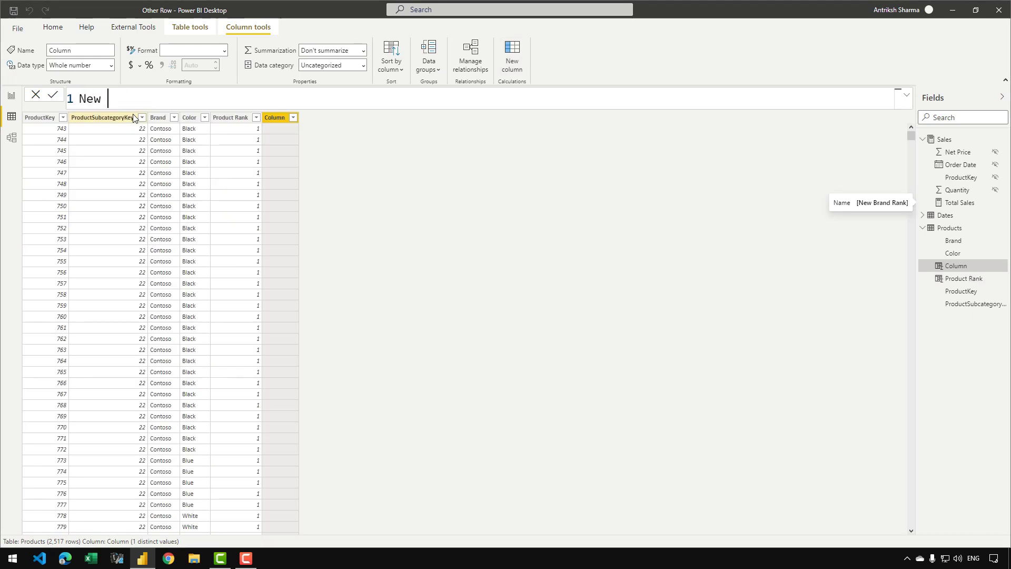
text(Brans =)
key(shift+Return)
text(IF ()
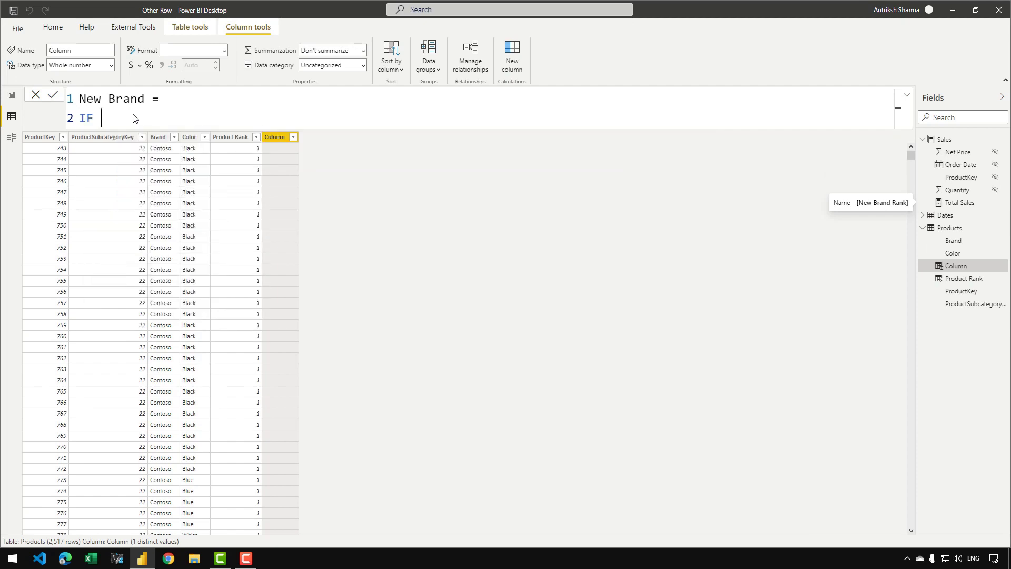
key(shift+Return)
text(Products)
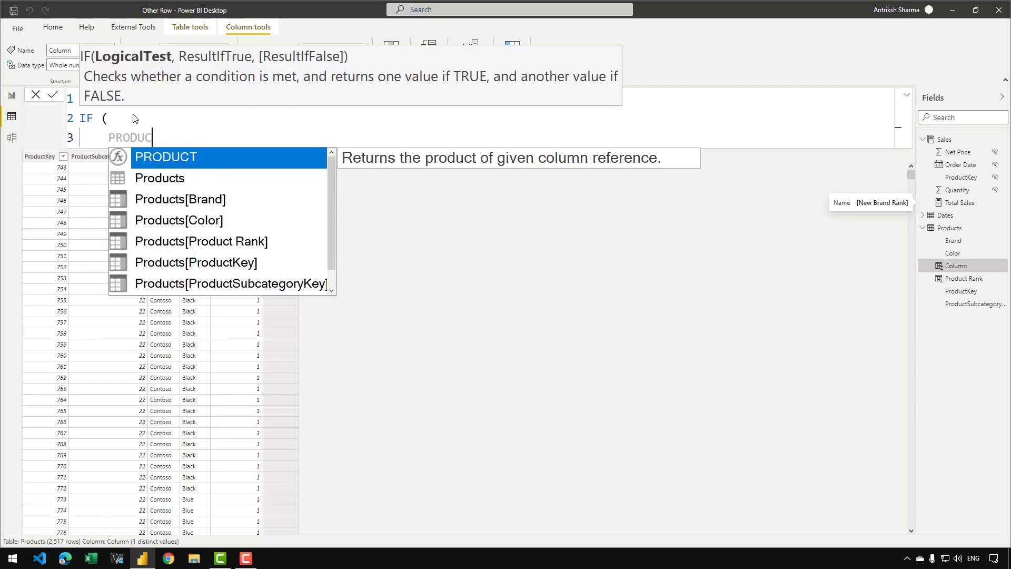
text(R)
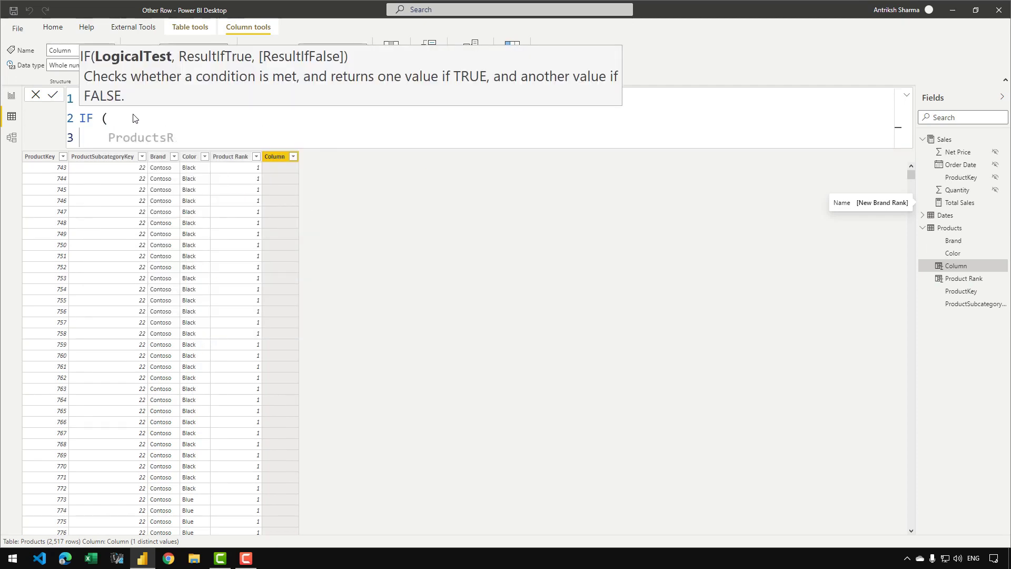
key(BackSpace)
text([)
key(Down)
key(Down)
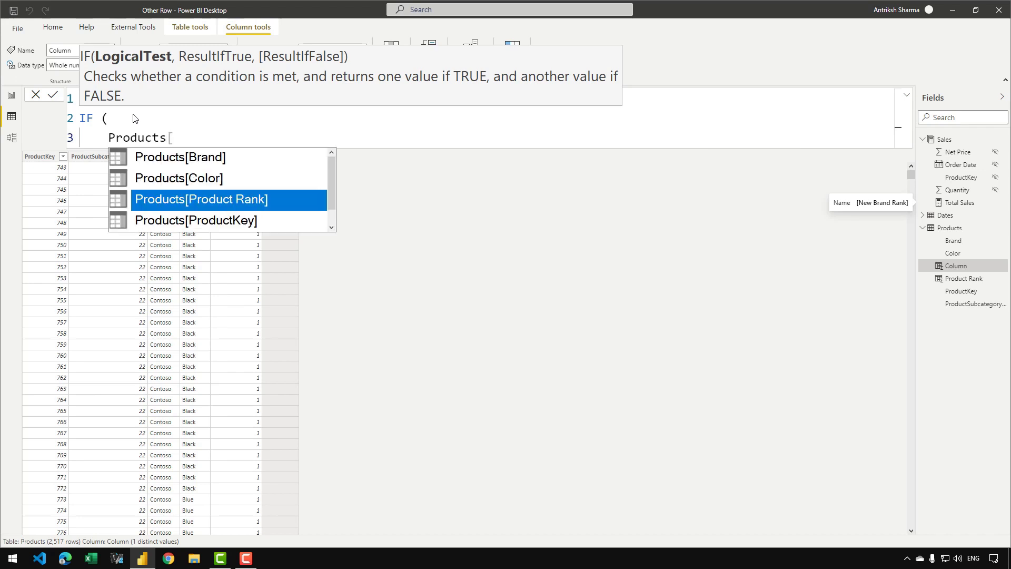
key(Tab)
Finish the condition as IN {1, 2, 3}, returning Products[Brand] or "Others", and commit.
text(IN { 1, )
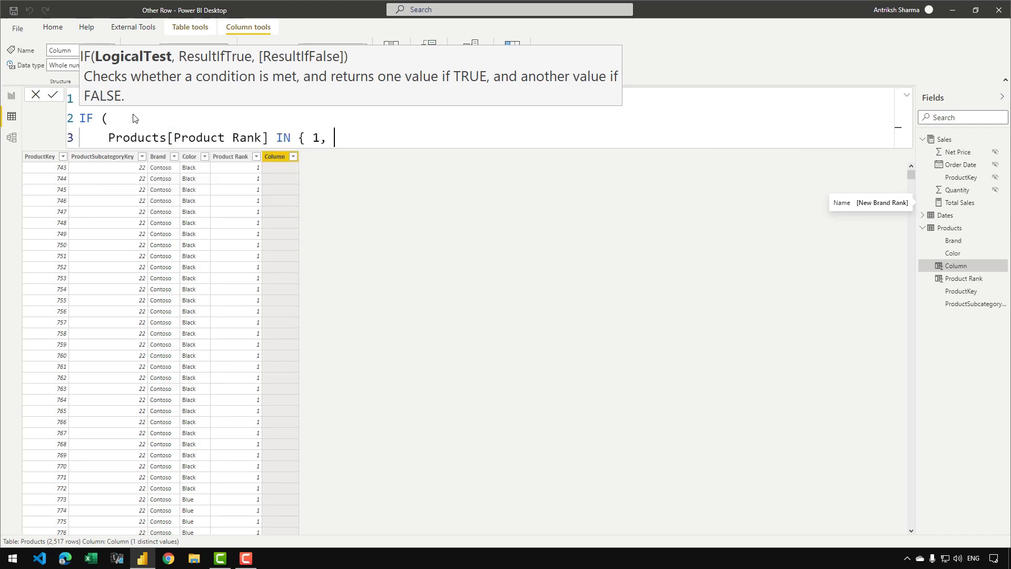
text(2, 3 },)
key(Right)
text(, PR)
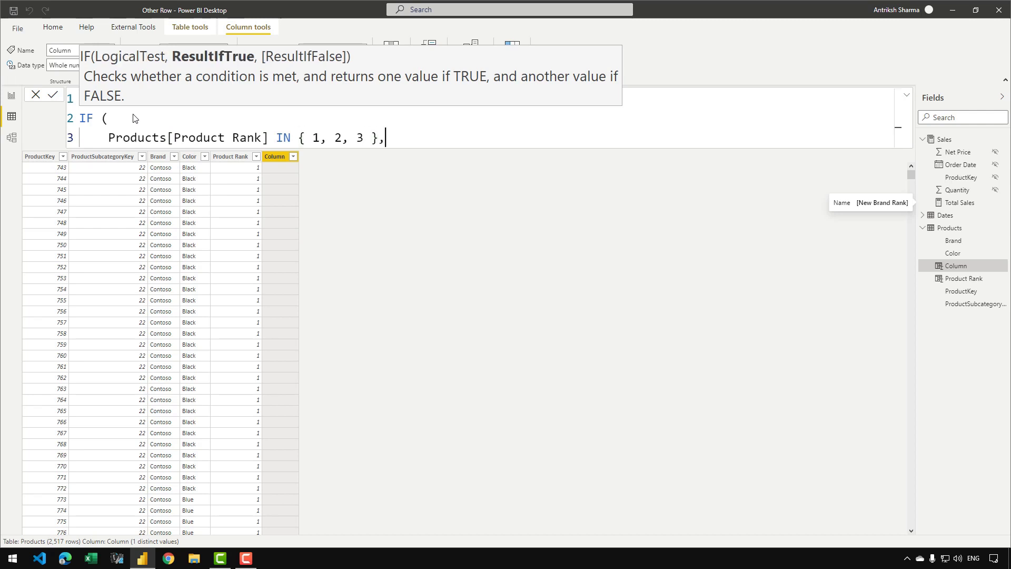
text(ODU)
key(Down)
key(Down)
key(Tab)
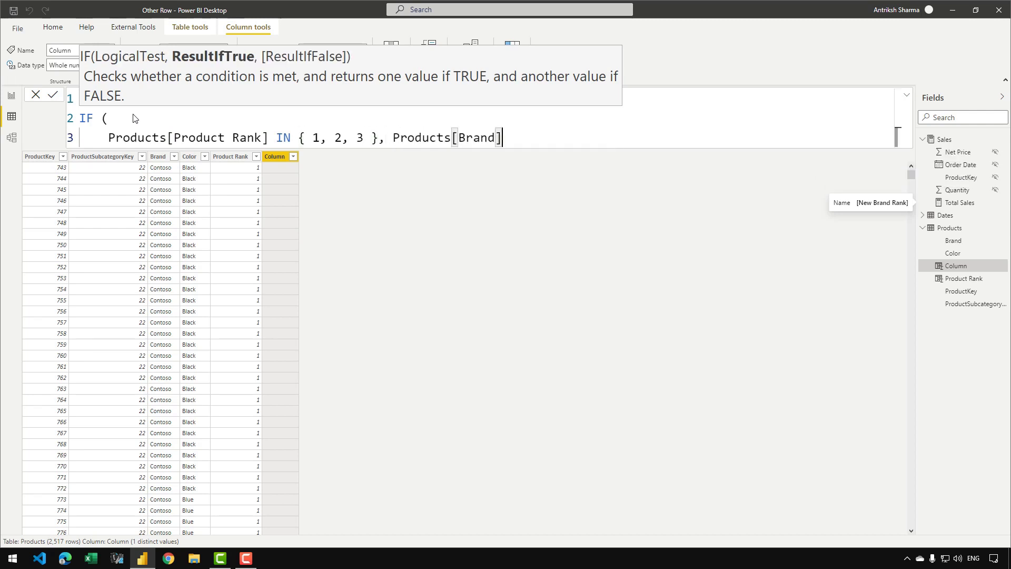
text(, )
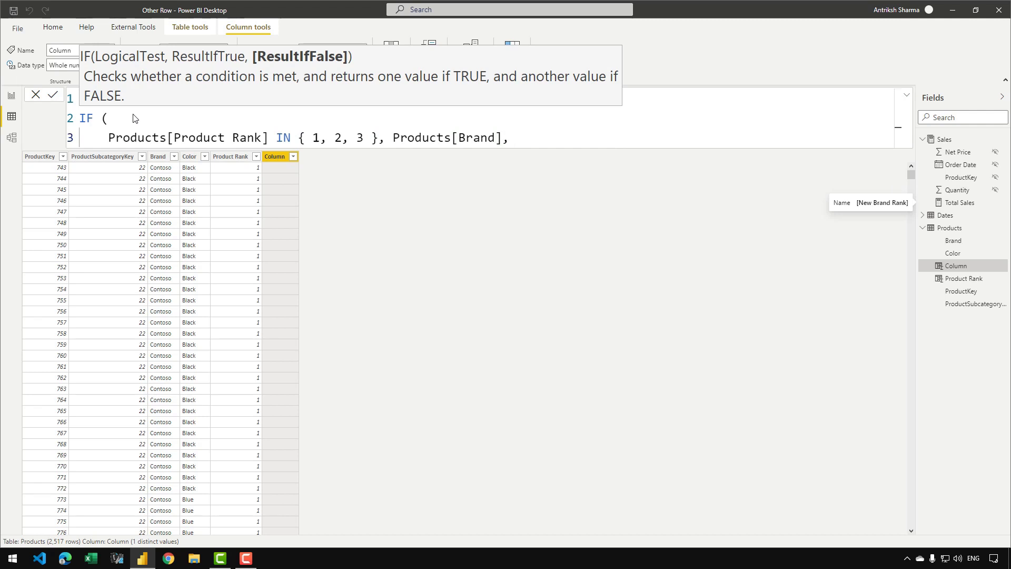
text("Others")
key(Return)
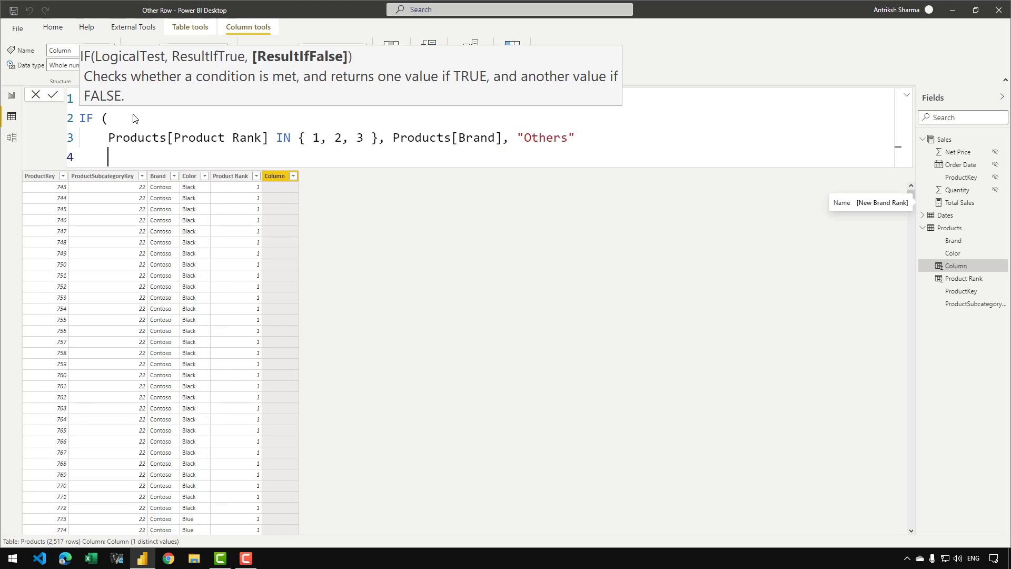
text()])
key(Return)
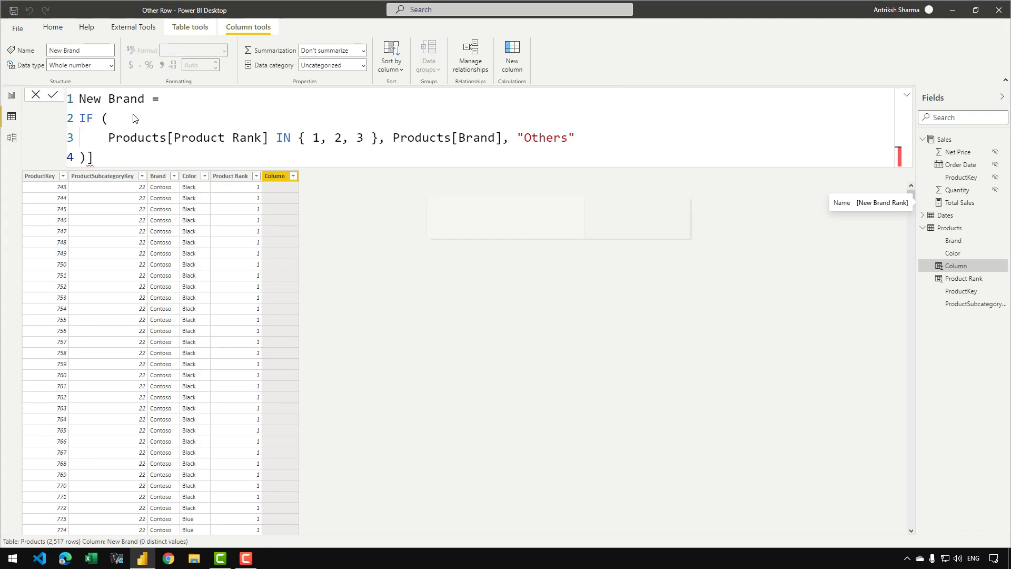
key(BackSpace)
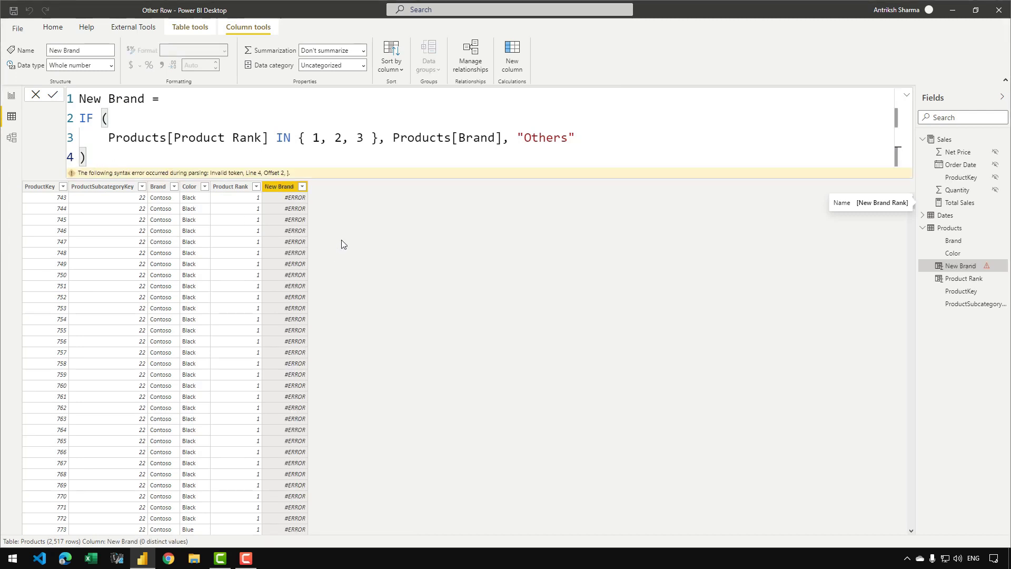
Commit the fixed New Brand formula and confirm its values: Adventure Works, Contoso, Fabrikam, Others.
key(Return)
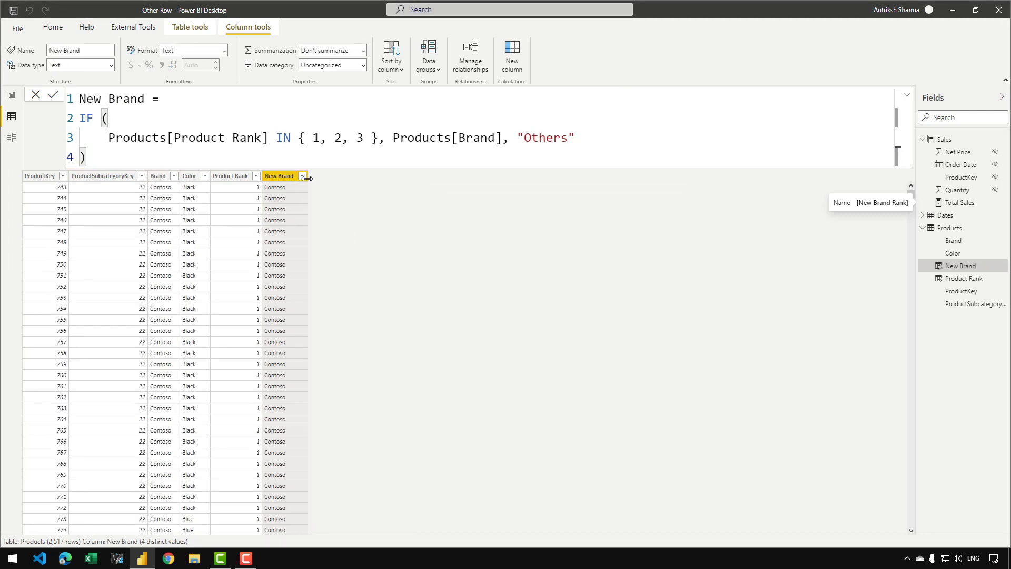
click(302, 177)
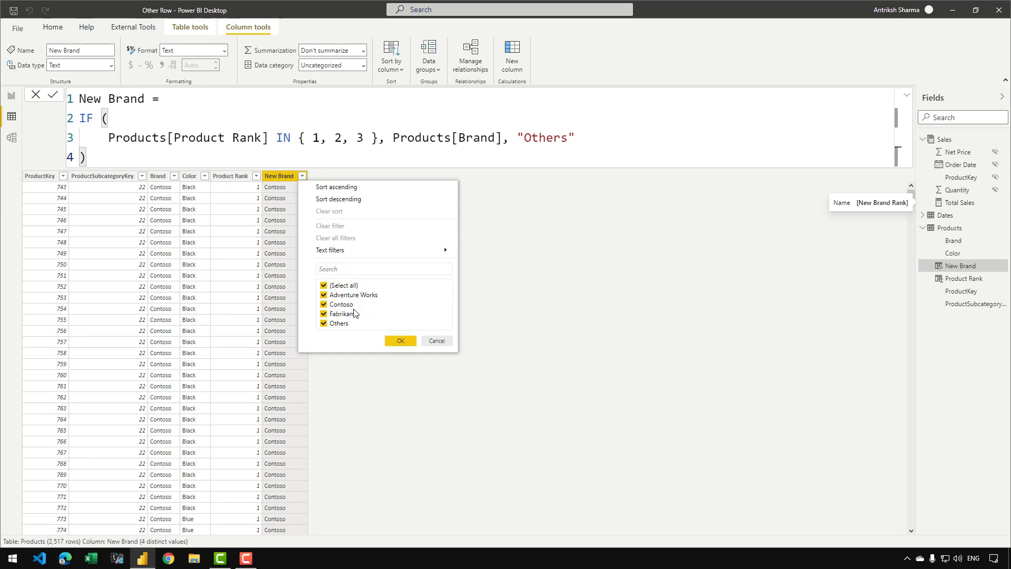
click(394, 340)
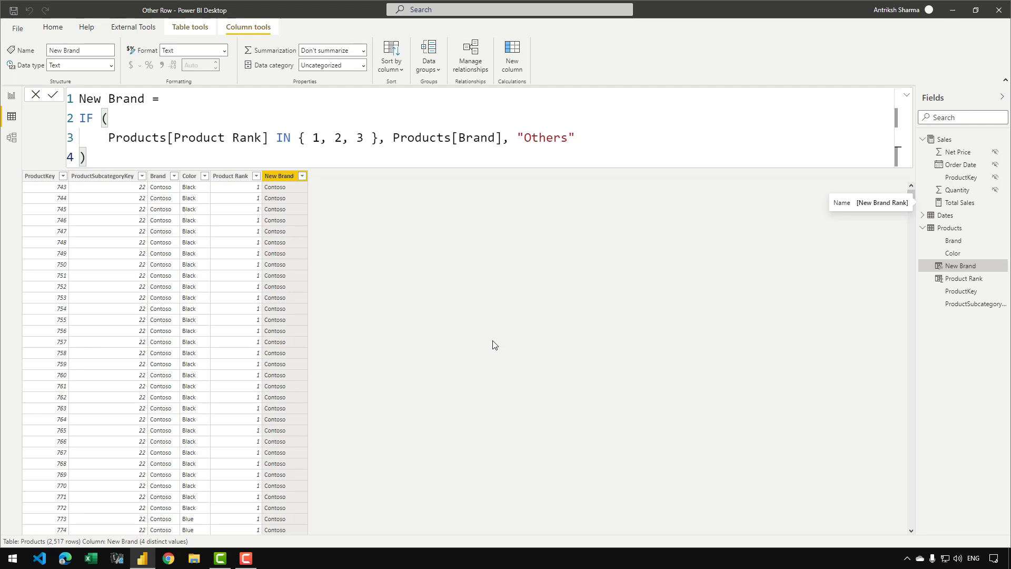
Put New Brand in the matrix rows and Total Sales in its values on the report canvas.
click(11, 95)
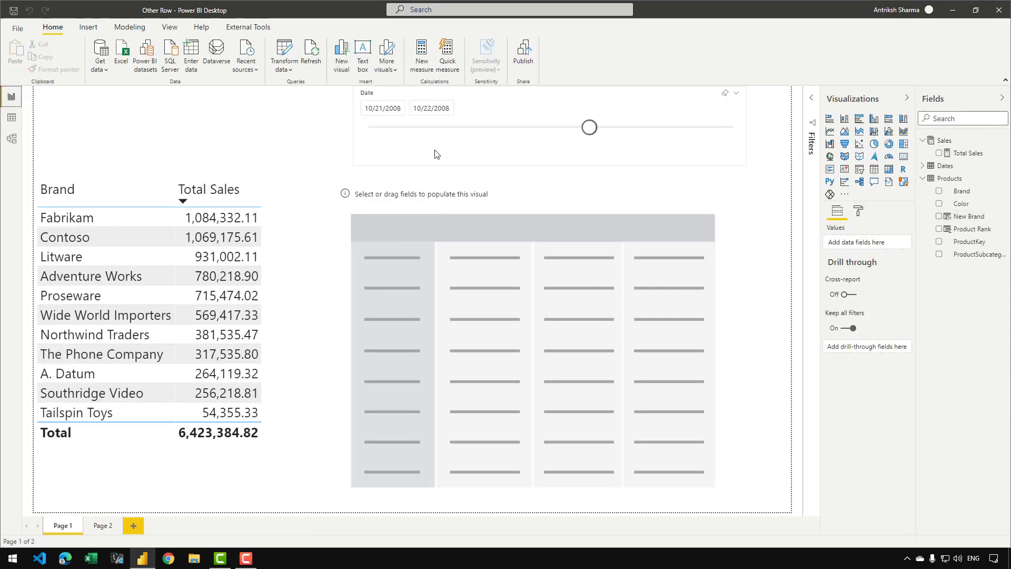
click(567, 257)
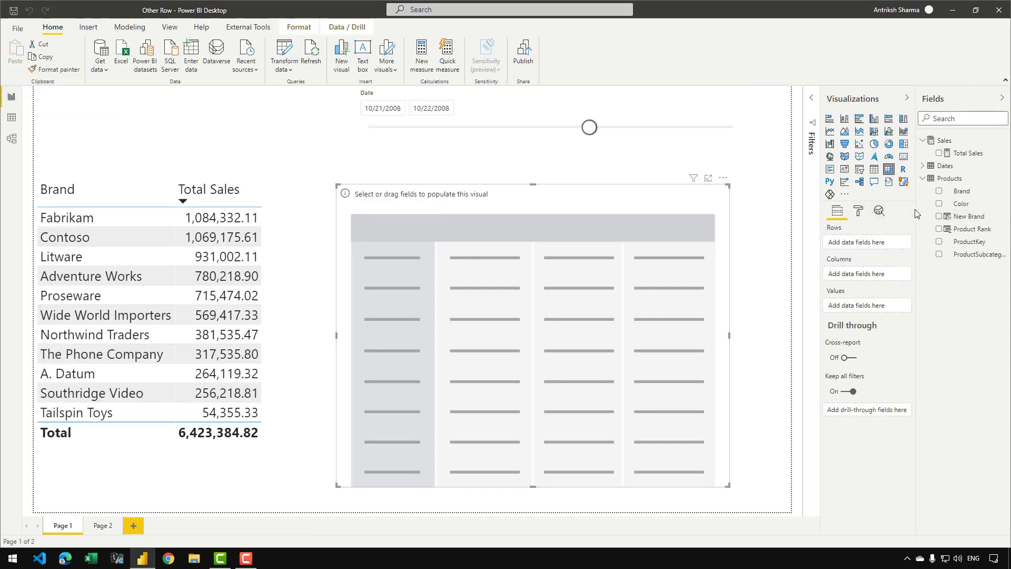
drag(916, 213, 905, 212)
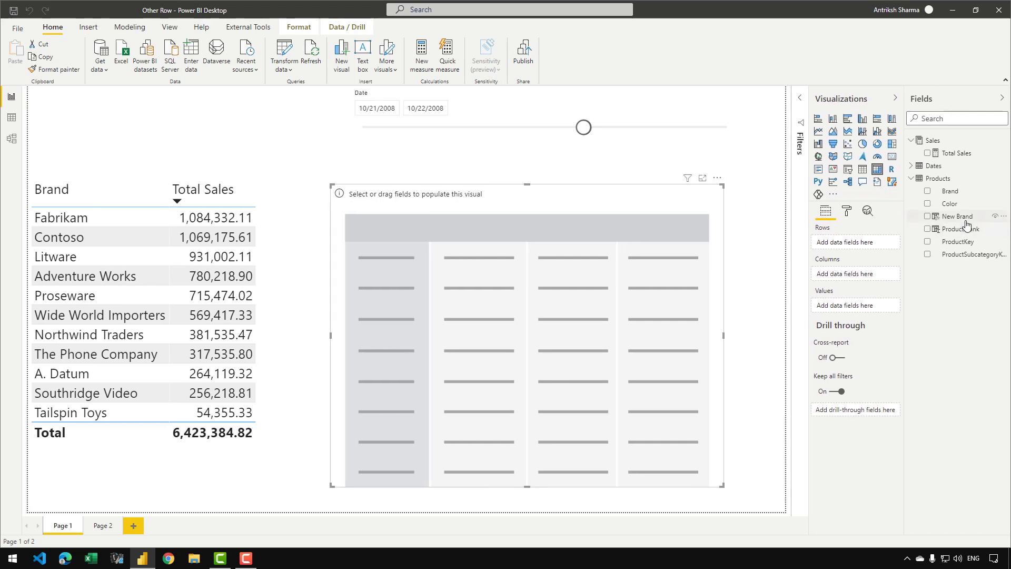
drag(967, 222, 430, 286)
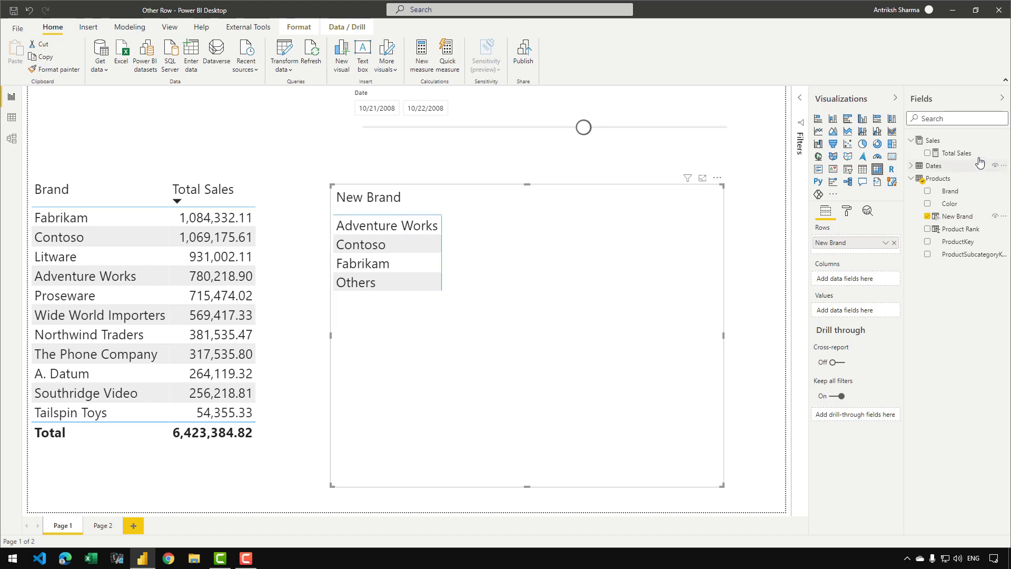
drag(978, 161, 598, 253)
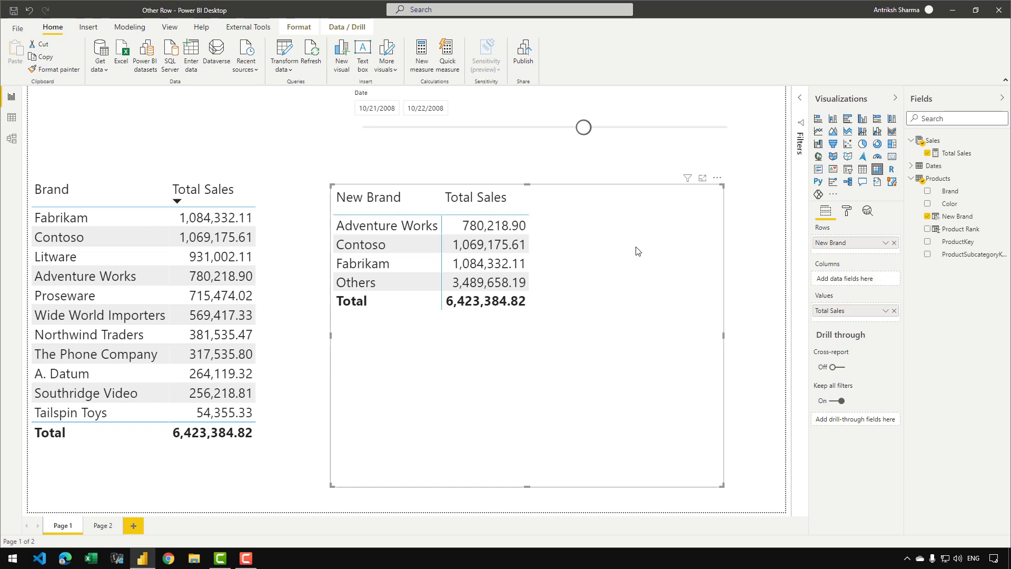
Start a Product New Rank measure in Products ranking over ALL(Products[New Brand]).
right_click(975, 217)
click(929, 256)
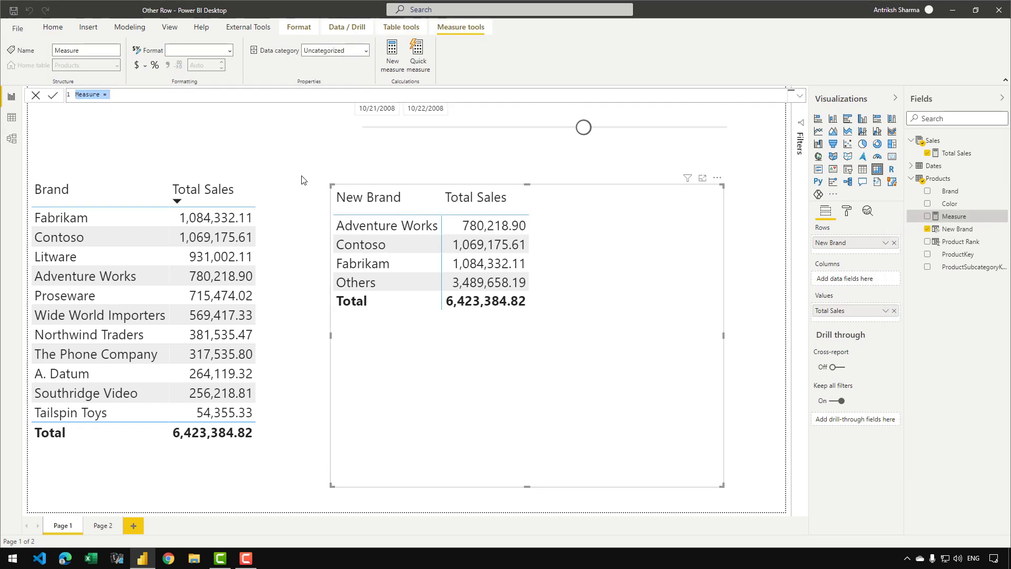
text(Product New Rank =)
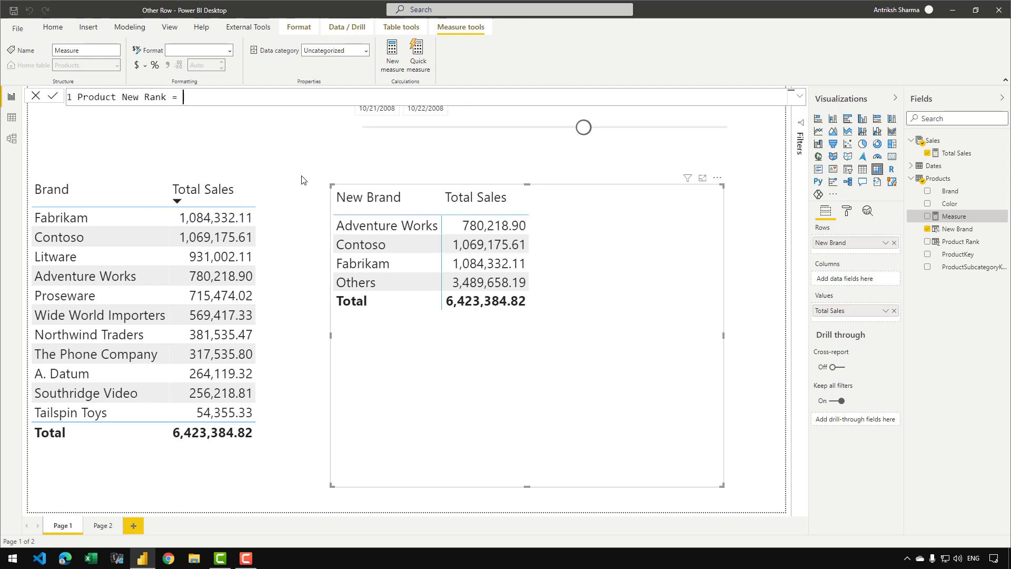
key(shift+Return)
text(RA)
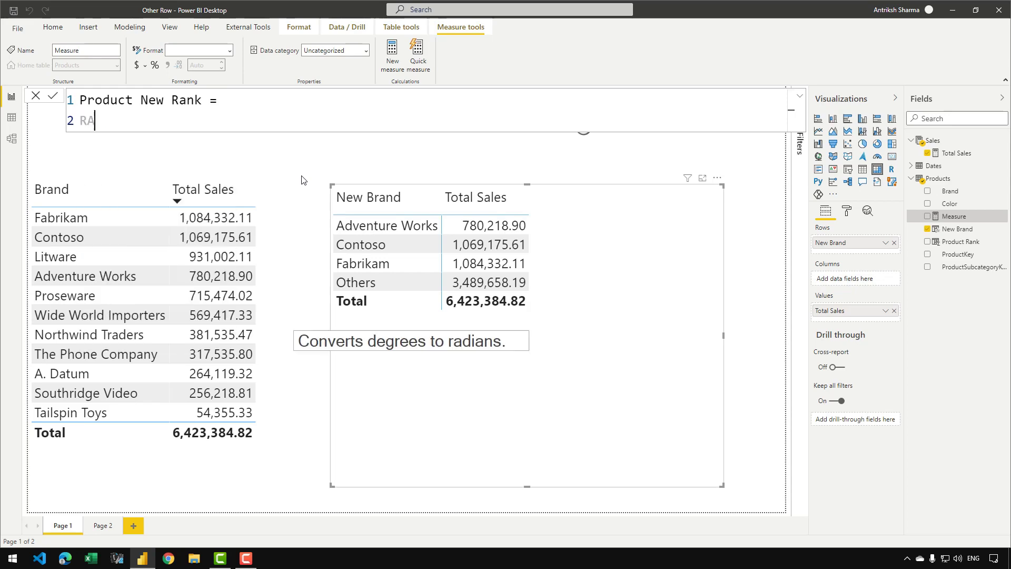
text(NKX ()
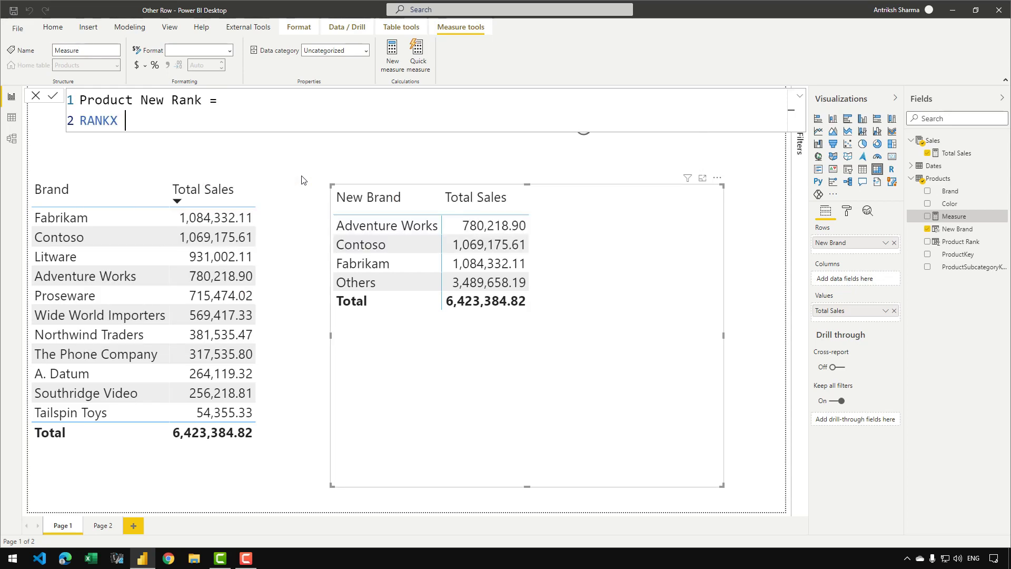
key(shift+Return)
text(ALL ( NE)
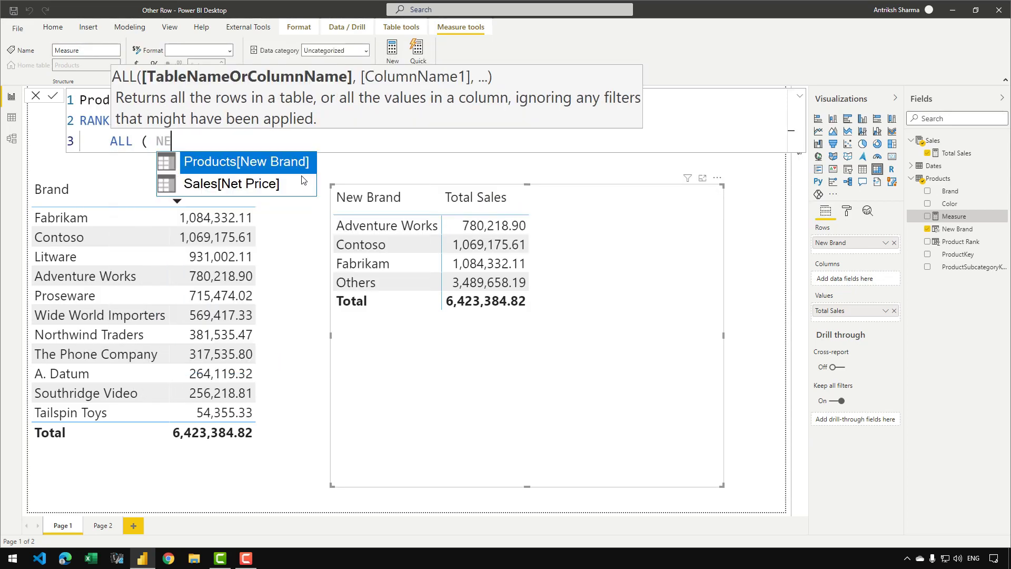
key(Tab)
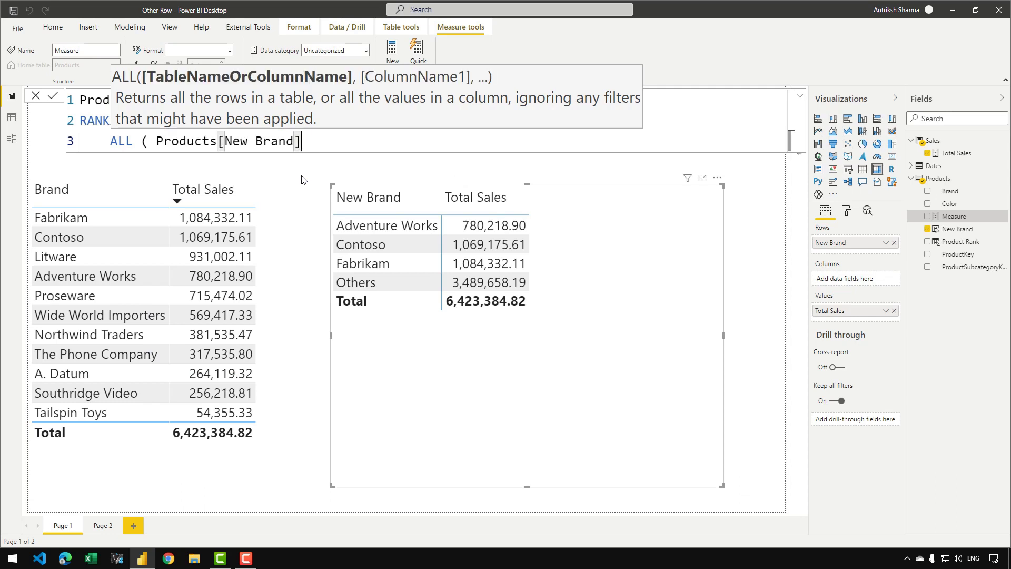
text(j))
key(BackSpace)
key(BackSpace)
text(),)
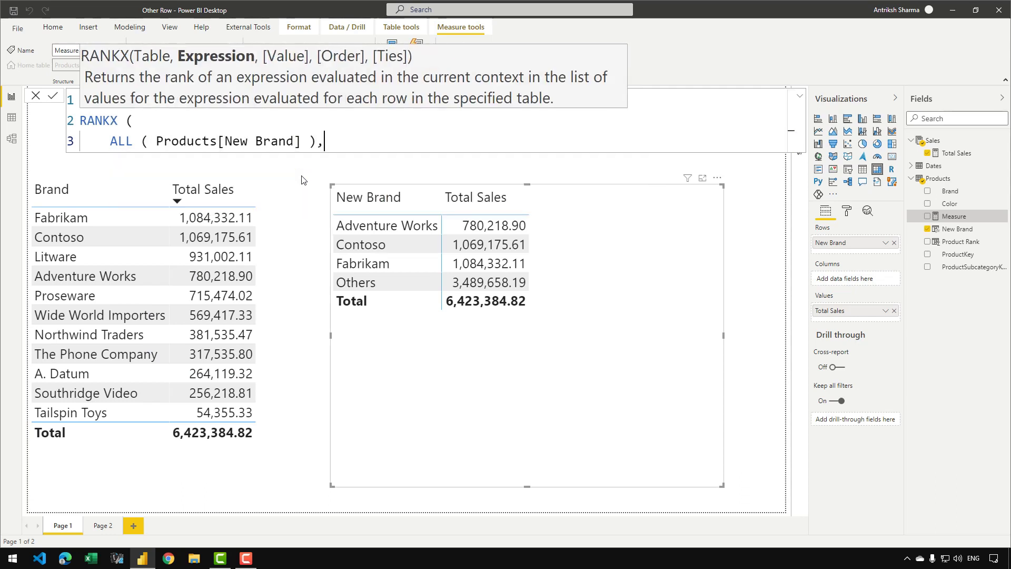
Complete the measure with [Total Sales] and DESC, add it to the matrix, and shorten the visual.
key(shift+Return)
text([Tot)
key(Tab)
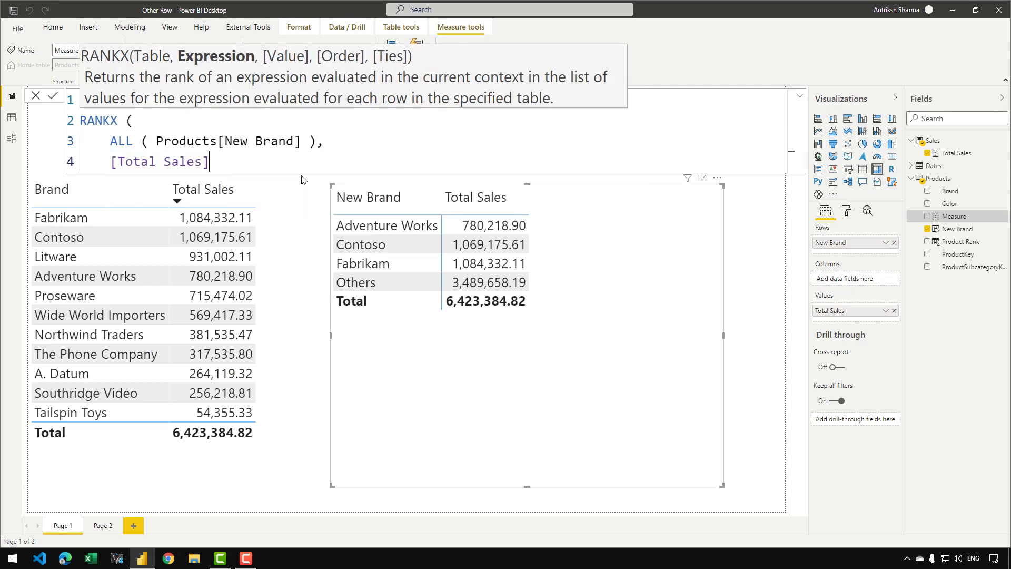
text(,)
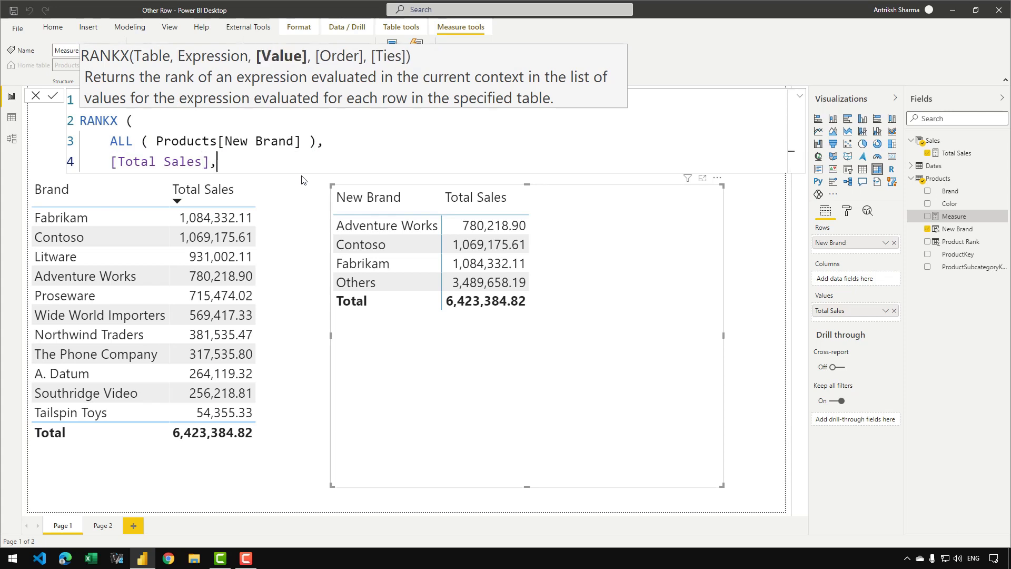
text( ,)
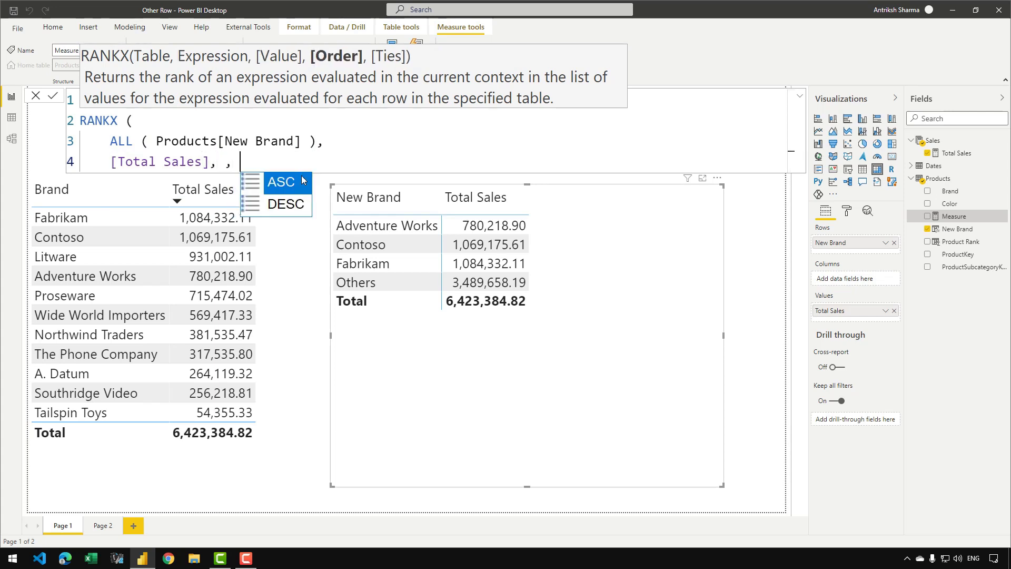
key(Down)
key(Tab)
key(shift+Return)
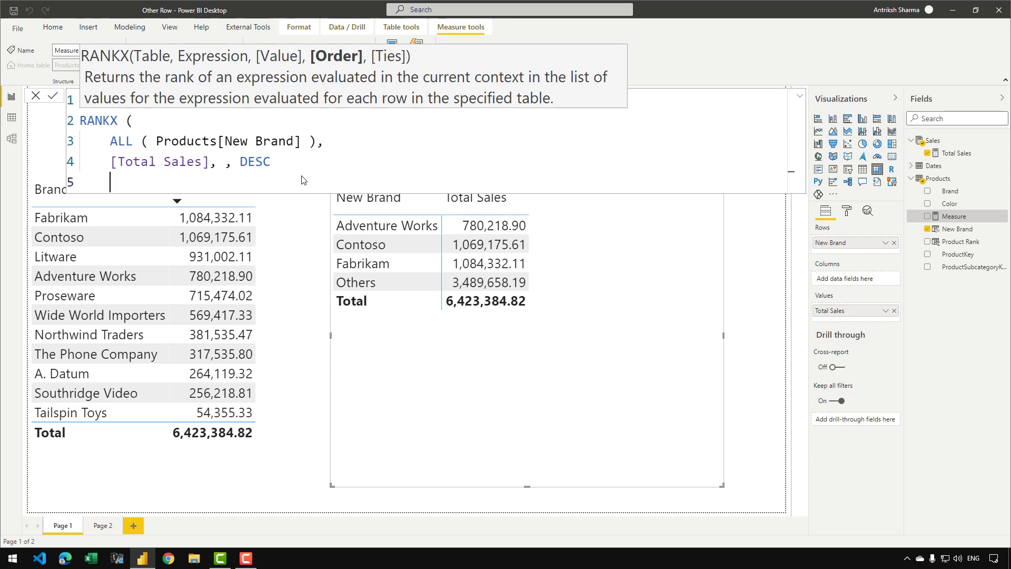
text())
key(Return)
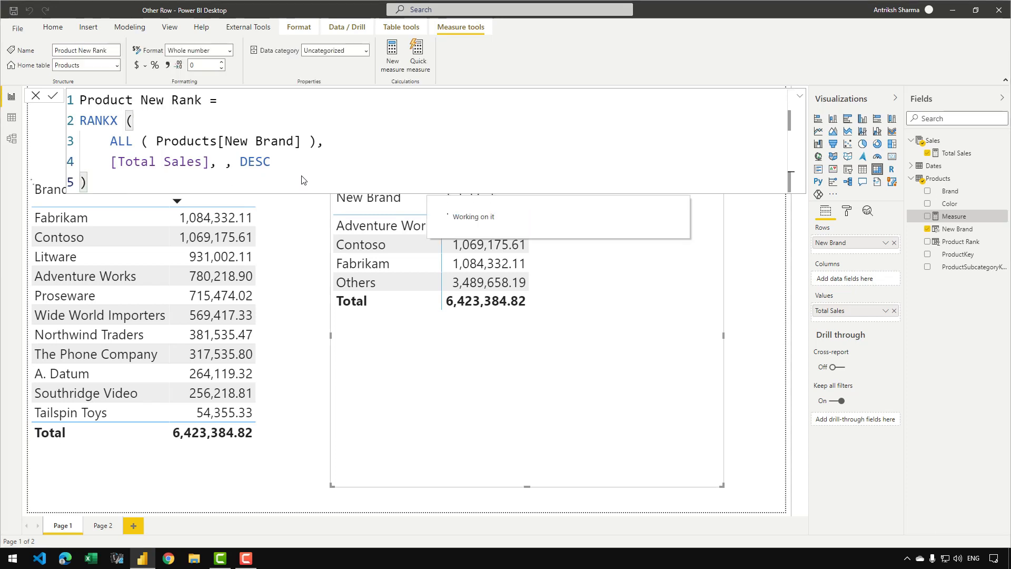
drag(967, 233, 521, 295)
drag(527, 487, 531, 426)
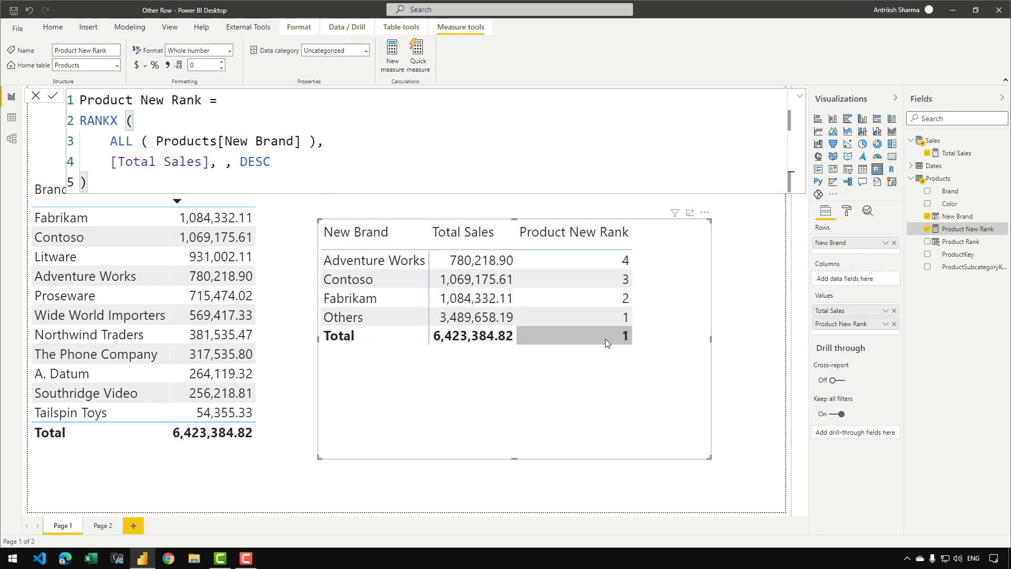
Wrap the RANKX in IF with the condition ISINSCOPE(Products[New Brand]).
click(81, 117)
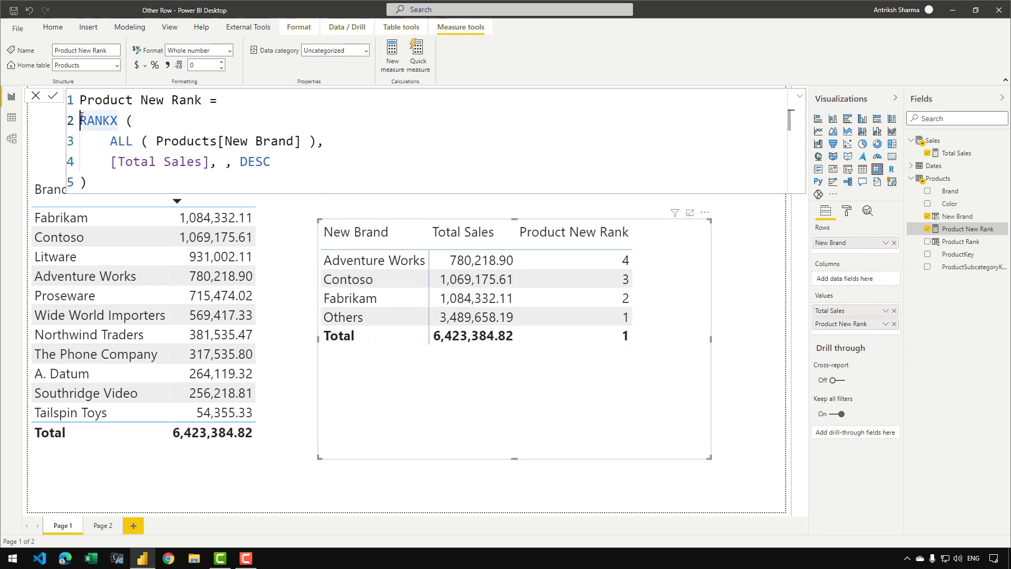
text(IF ()
key(shift+Return)
key(shift+Return)
key(Up)
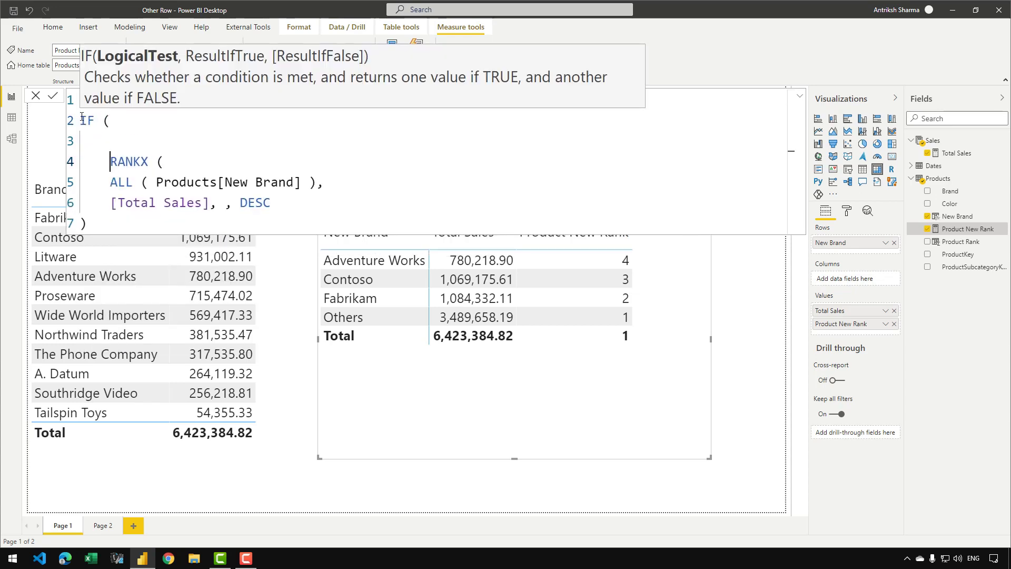
text(ISINSCOPE ( )
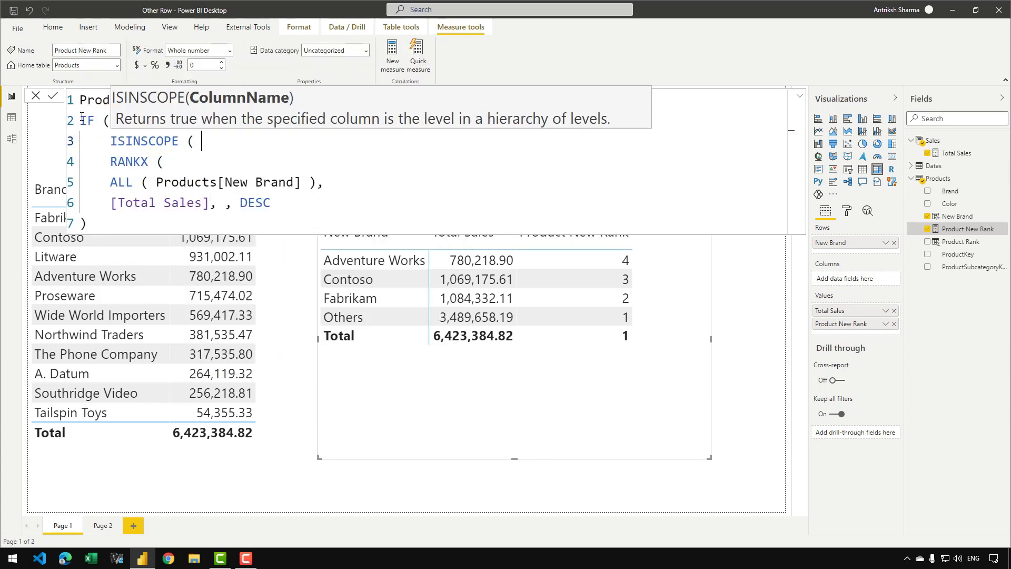
text(Products)
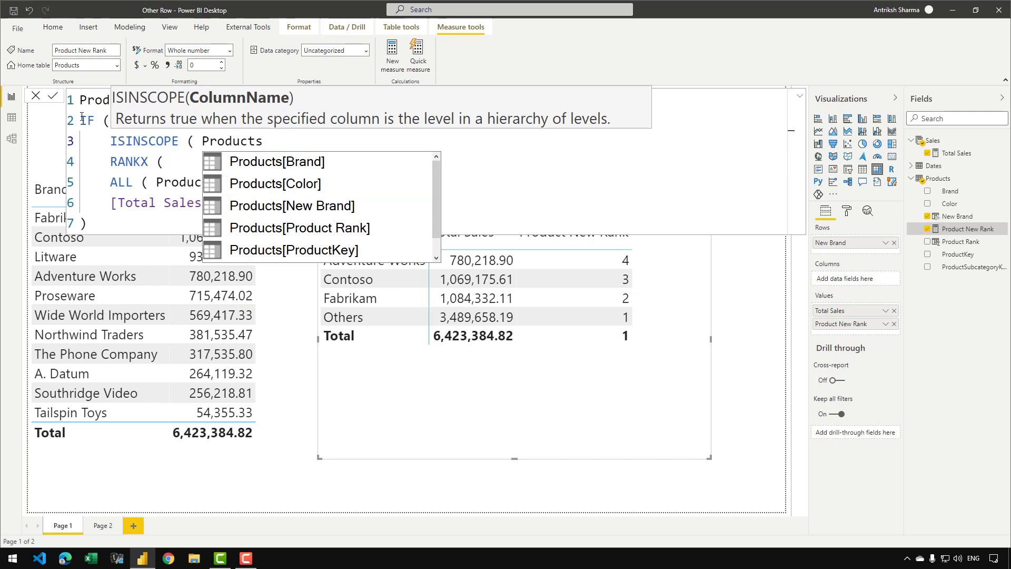
key(Down)
key(Down)
key(Tab)
text())
Indent the RANKX lines inside the IF, close the bracket, and commit the Product New Rank measure.
key(Down)
key(Home)
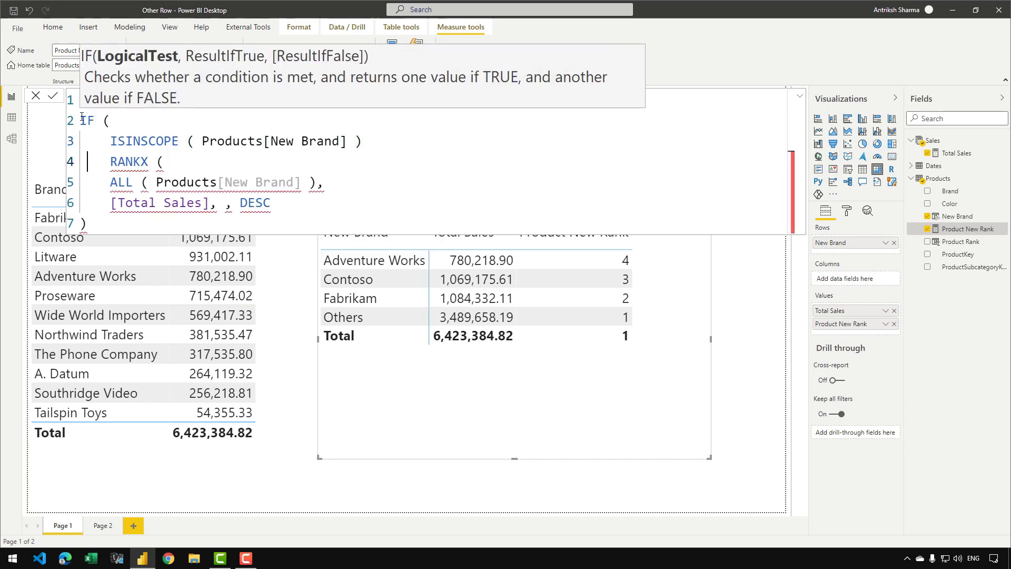
key(Right)
key(Right)
key(Home)
key(Left)
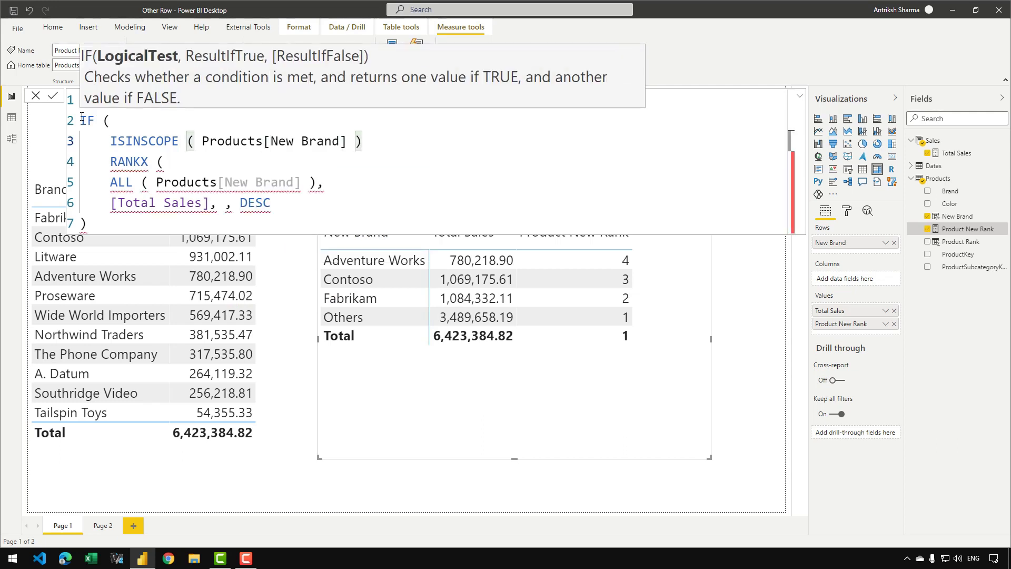
text(,)
key(Down)
key(Down)
key(shift+Down)
key(shift+Down)
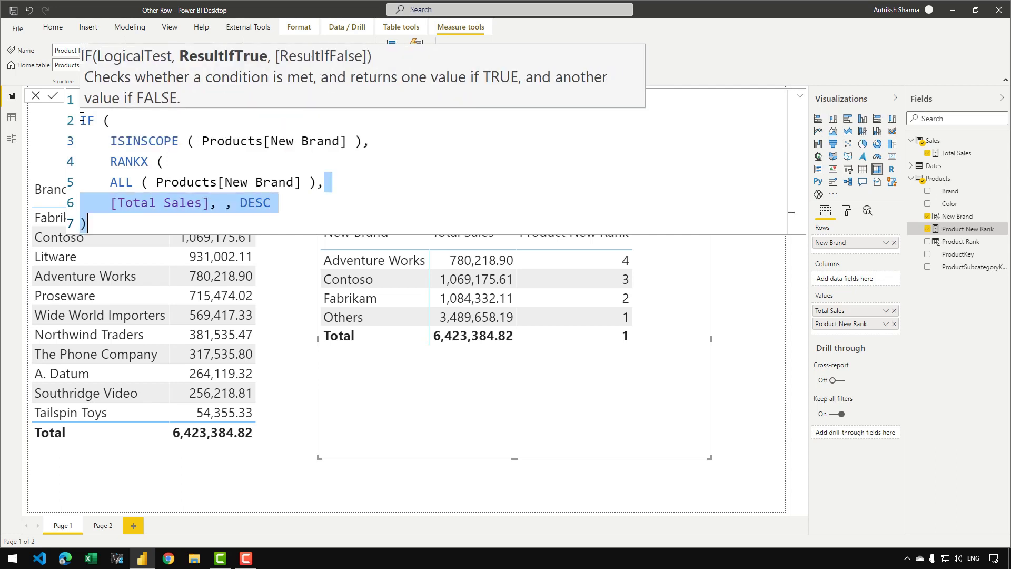
key(Tab)
key(Return)
text())
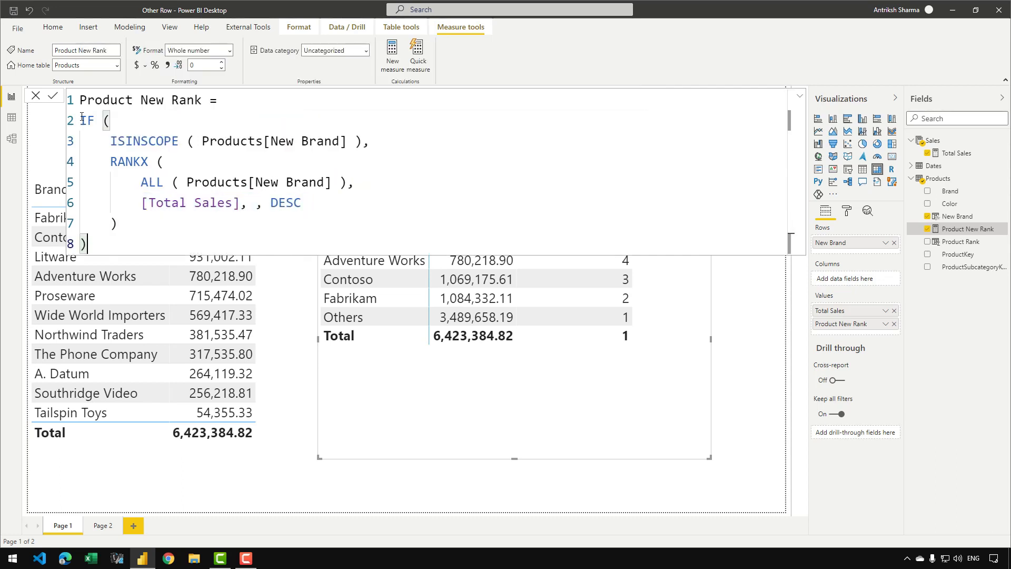
key(Return)
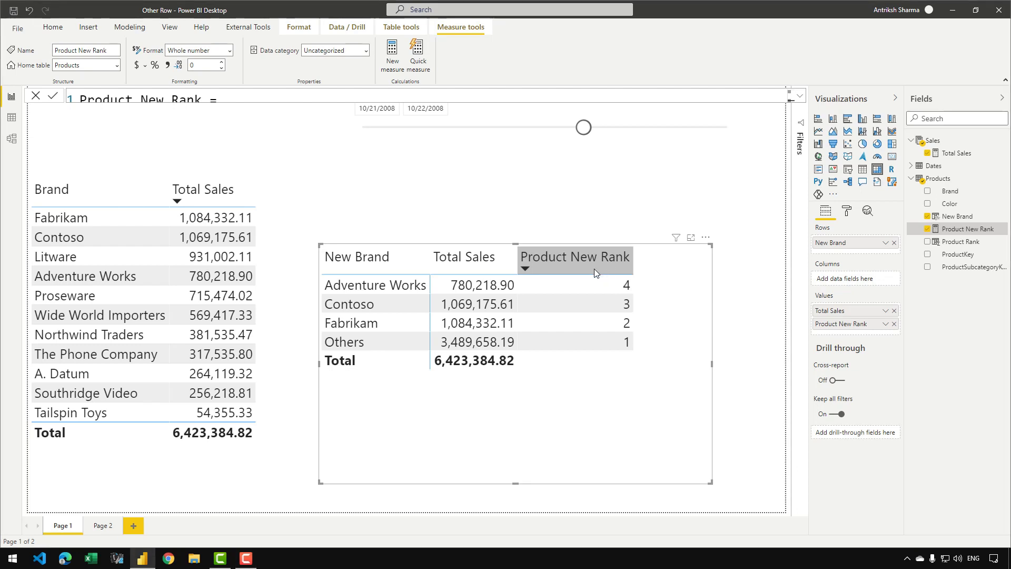
Sort the matrix by Product New Rank ascending, then select the Date slicer.
click(593, 266)
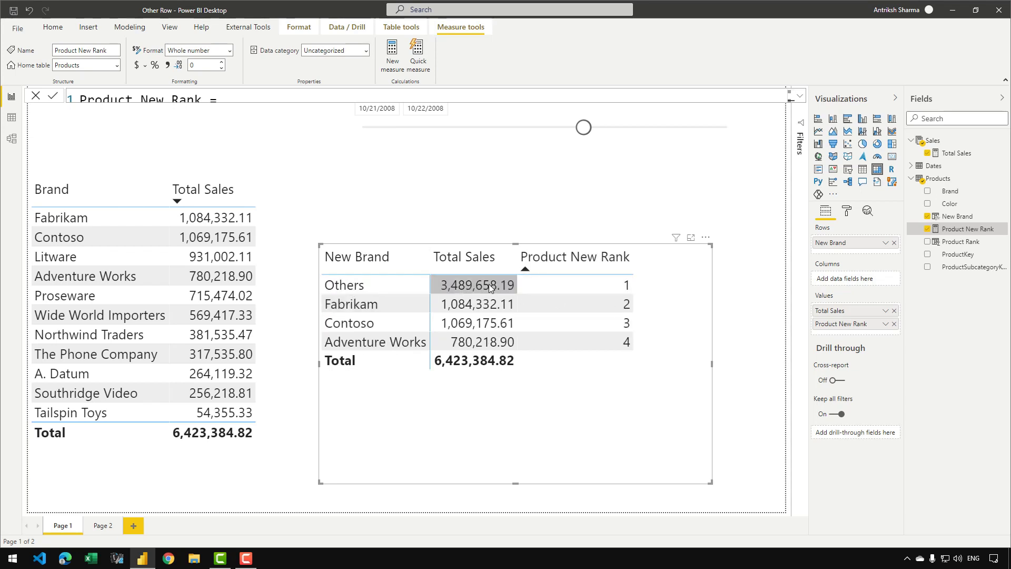
mouse_move(474, 286)
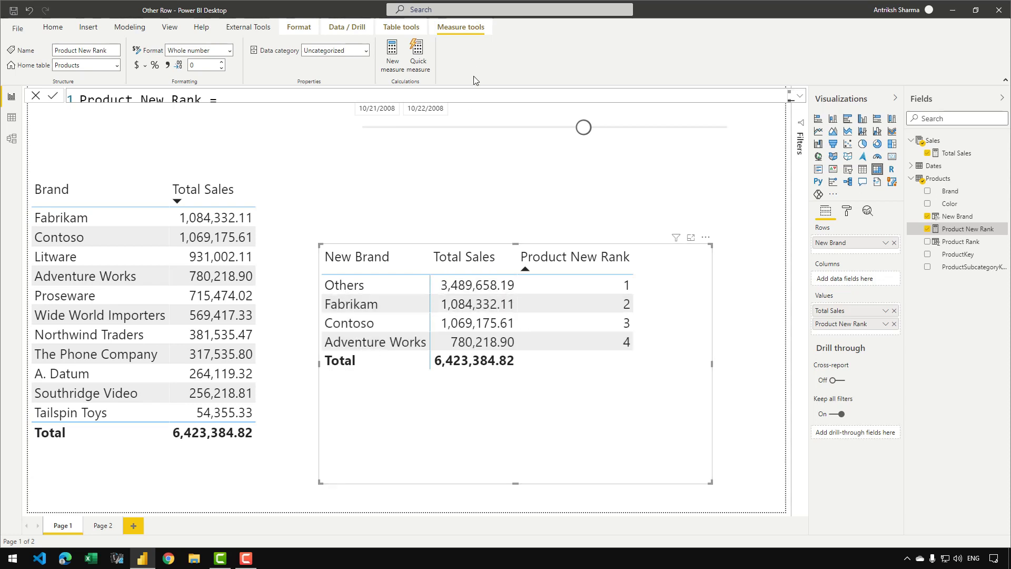
click(530, 173)
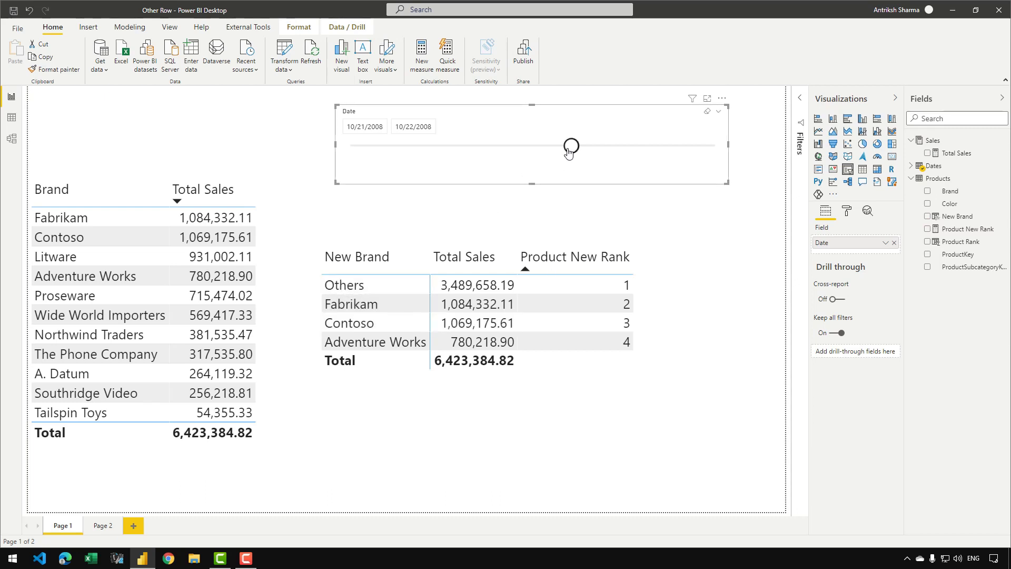
Move the Date slicer's start back to 4/7/2008, re-ranking the matrix with Others first.
drag(571, 147, 503, 153)
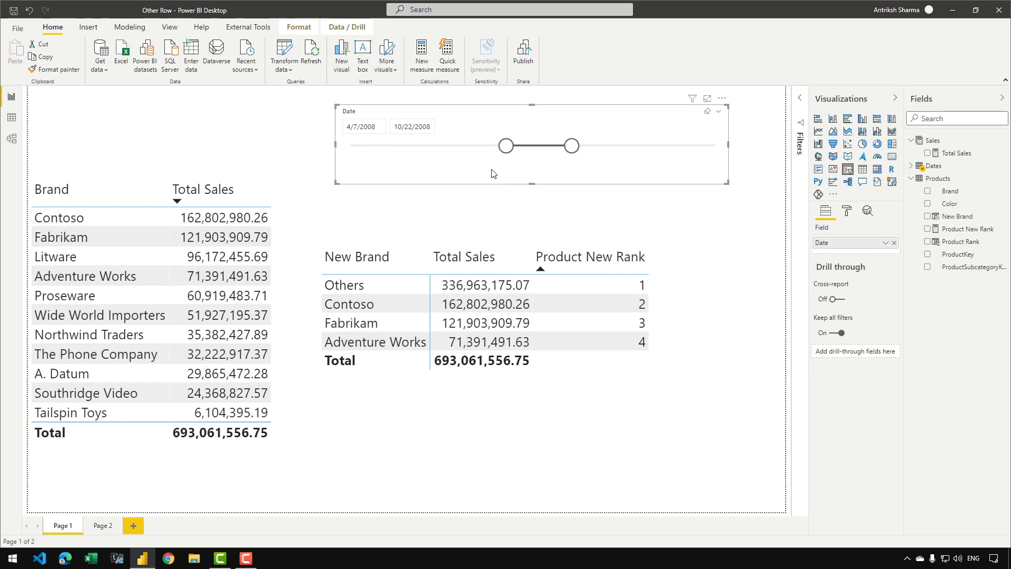